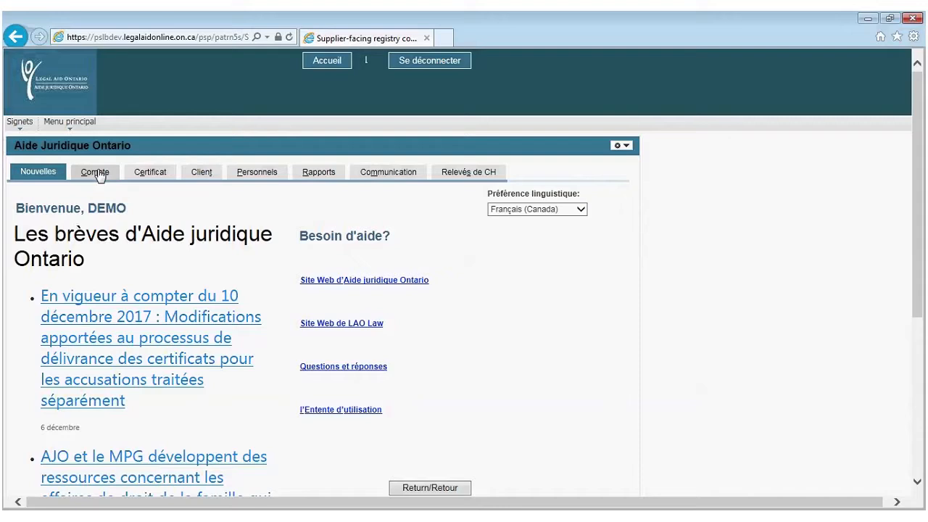
Go to the Compte tab and open the Comptes civils create, modify or review page
{"action": "left_click", "coordinate": [98, 173]}
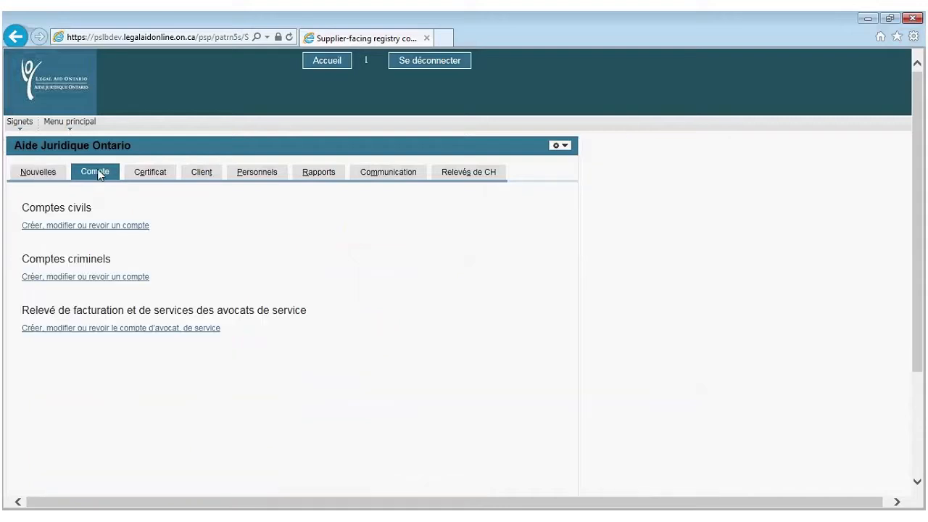
{"action": "left_click", "coordinate": [99, 230]}
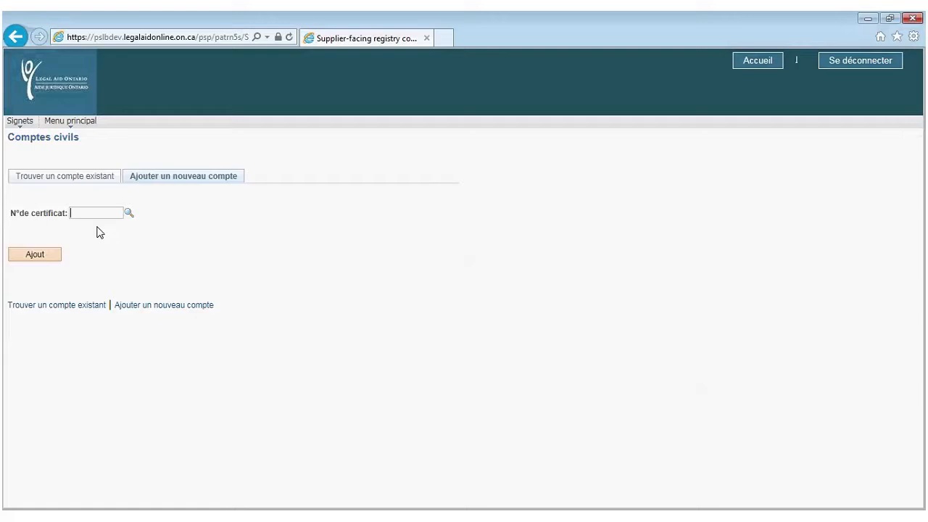
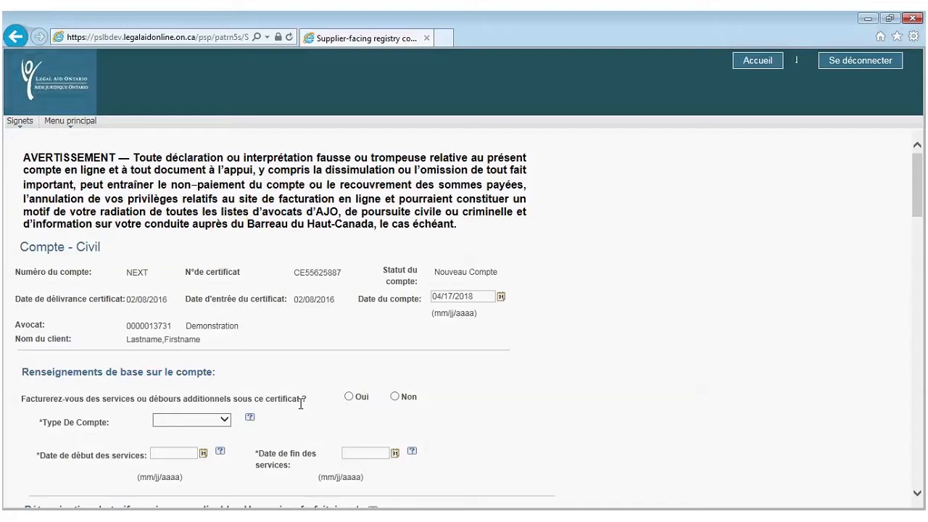
Answer Oui to billing additional services and set Type De Compte to Supplémentaire
{"action": "left_click", "coordinate": [349, 397]}
{"action": "left_click", "coordinate": [224, 427]}
{"action": "left_click", "coordinate": [222, 434]}
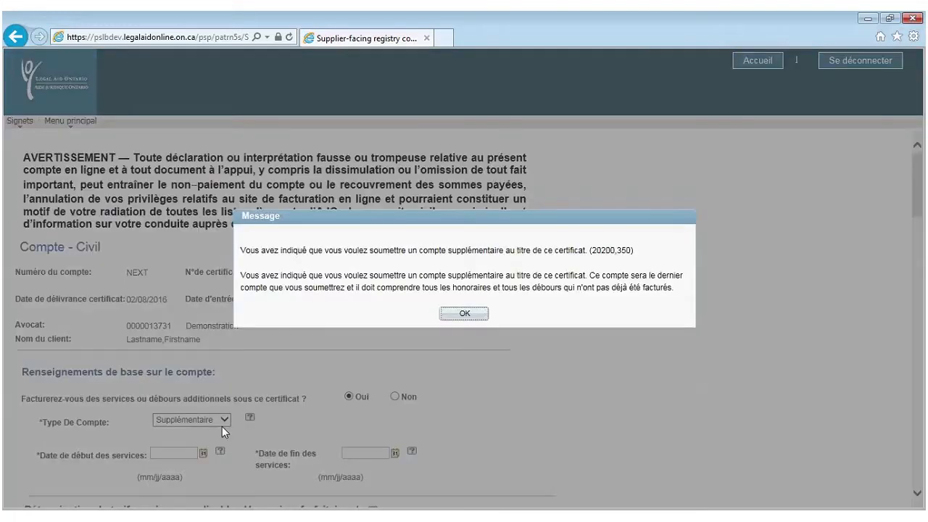
{"action": "left_click", "coordinate": [464, 314]}
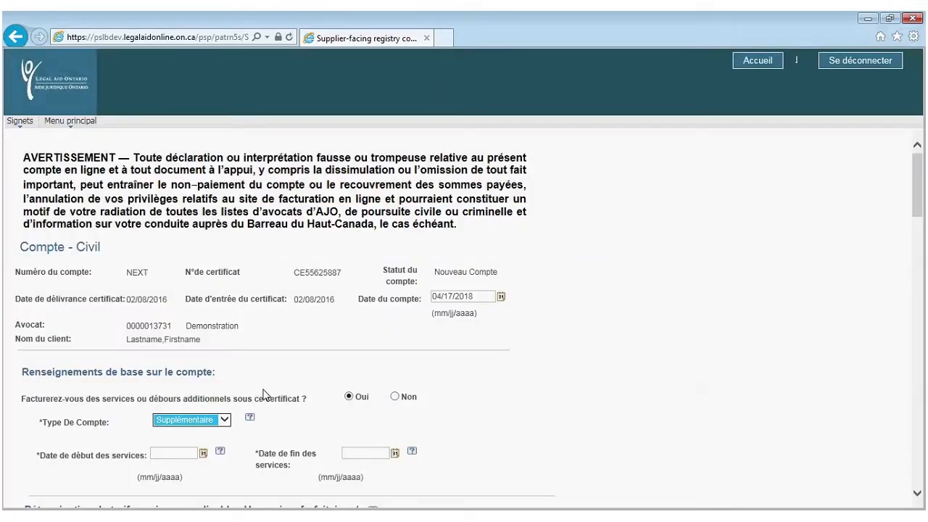
{"action": "scroll", "coordinate": [134, 411], "scroll_direction": "down", "scroll_amount": 1}
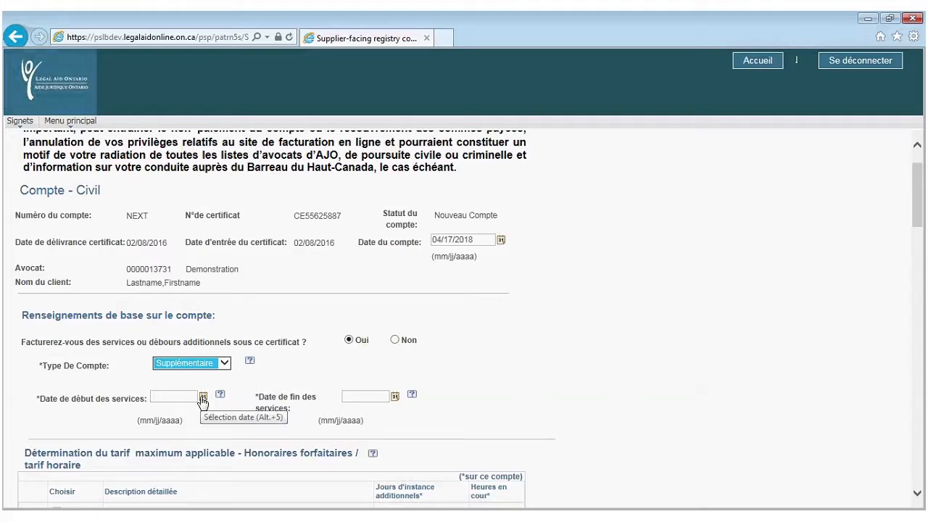
Pick 7 March 2017 in the calendar as Date de début des services
{"action": "left_click", "coordinate": [203, 398]}
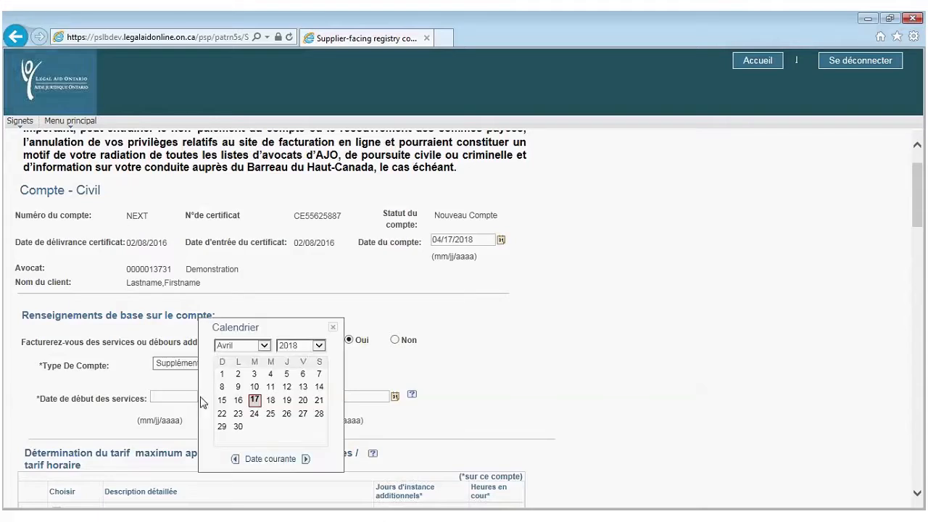
{"action": "left_click", "coordinate": [318, 346]}
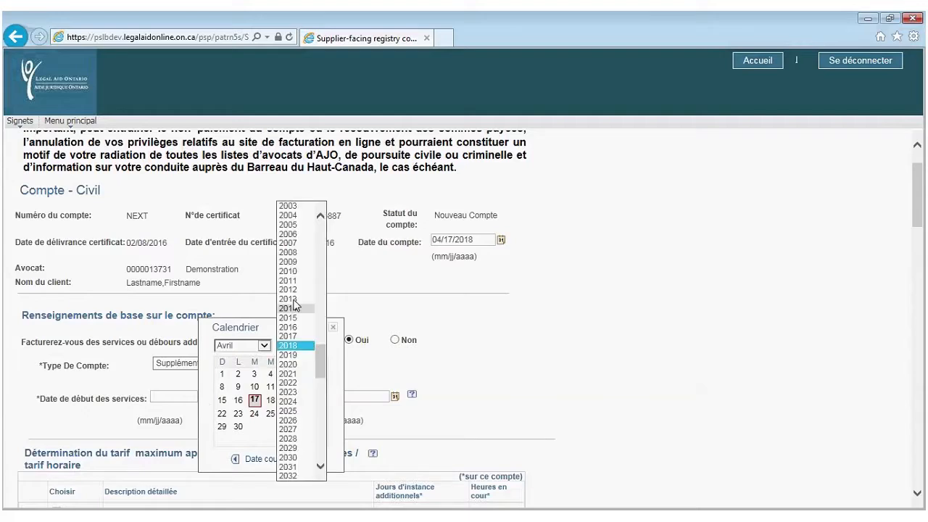
{"action": "left_click", "coordinate": [288, 336]}
{"action": "left_click", "coordinate": [241, 345]}
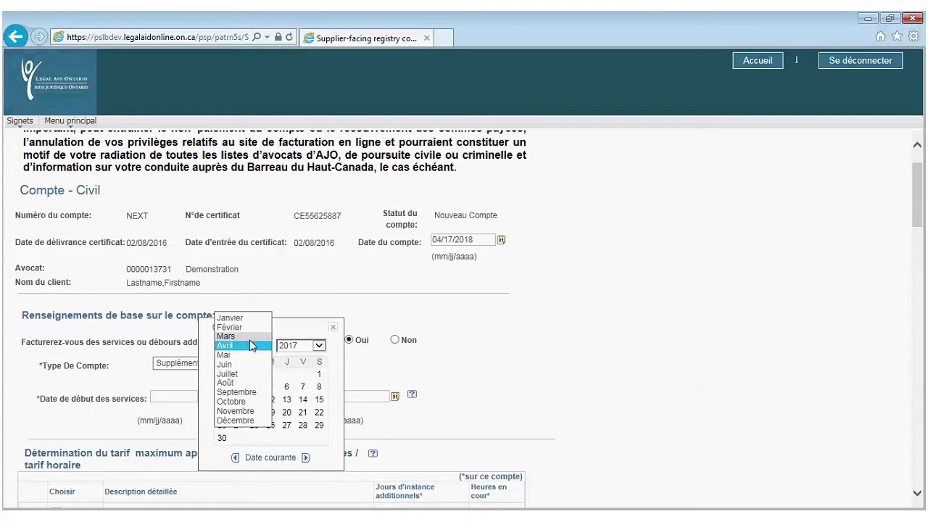
{"action": "left_click", "coordinate": [240, 336]}
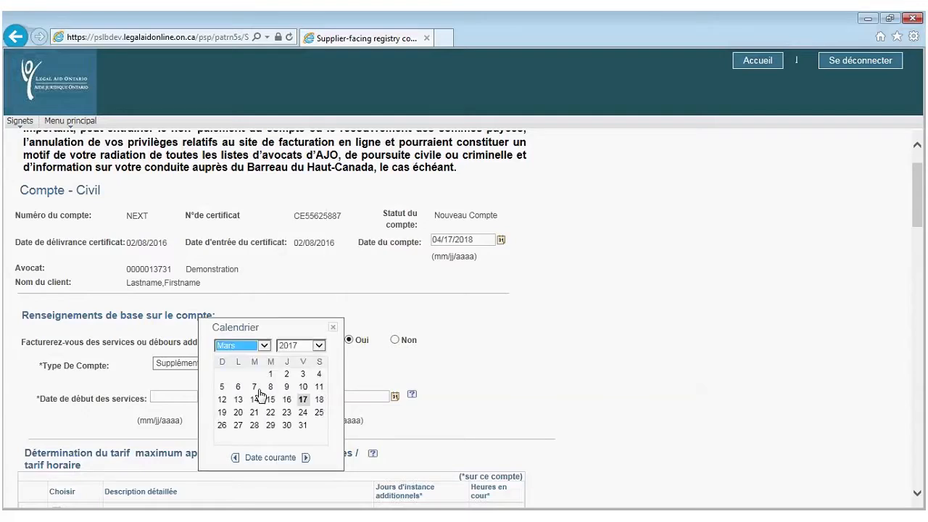
{"action": "left_click", "coordinate": [255, 387]}
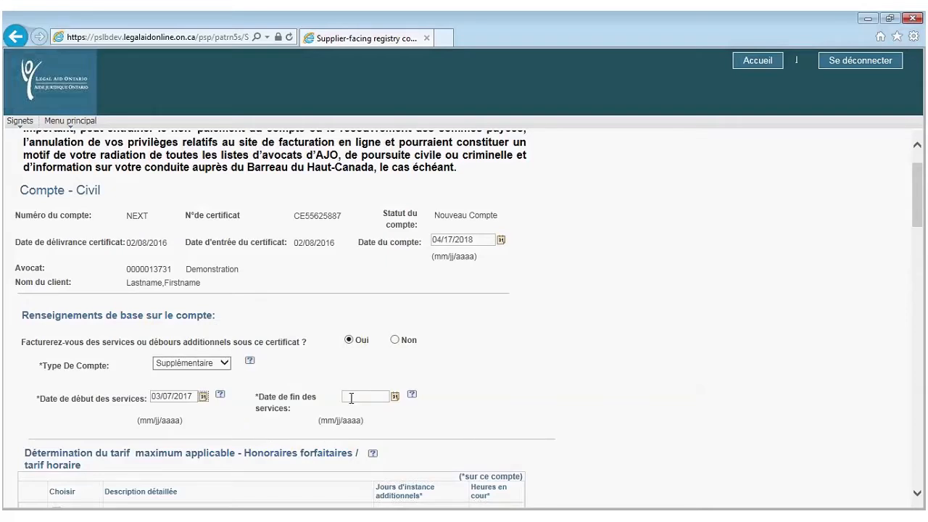
Consult the service start-date help and return to the Compte - Civil form
{"action": "left_click", "coordinate": [222, 395]}
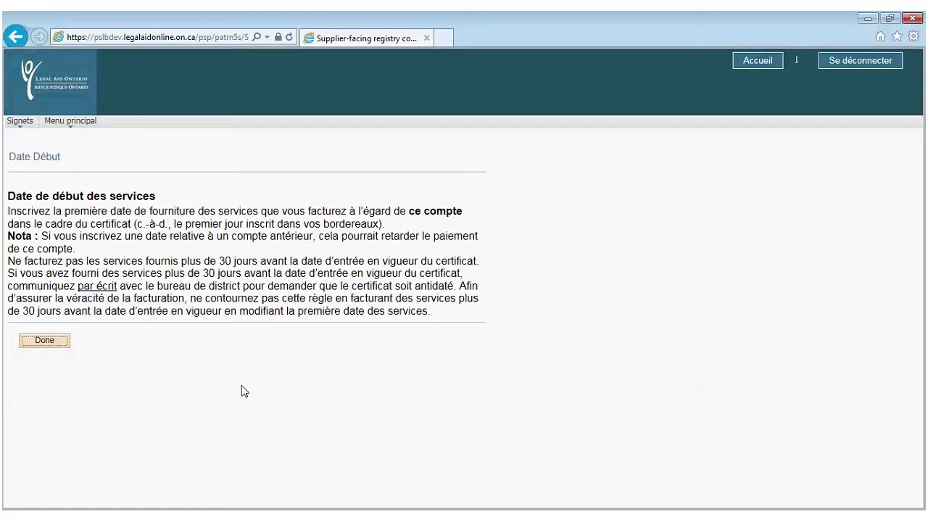
{"action": "left_click", "coordinate": [50, 342]}
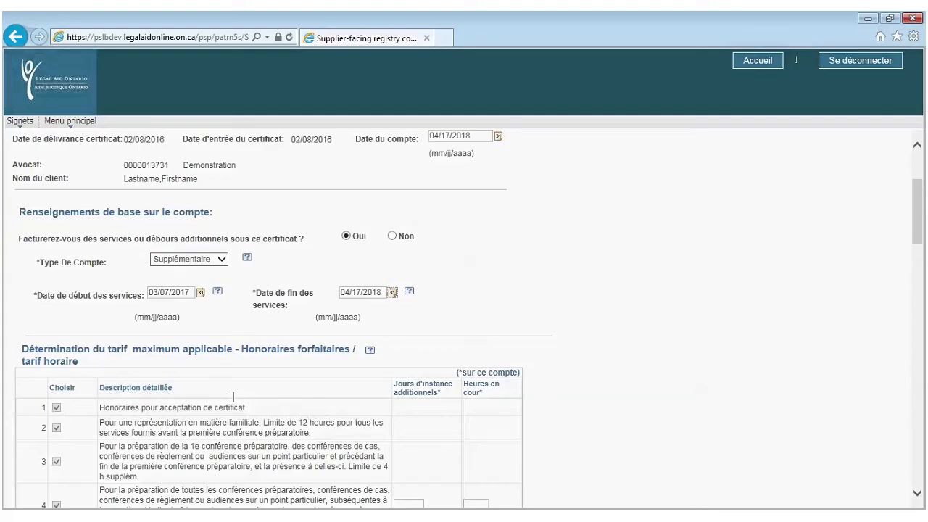
{"action": "scroll", "coordinate": [234, 397], "scroll_direction": "down", "scroll_amount": 2}
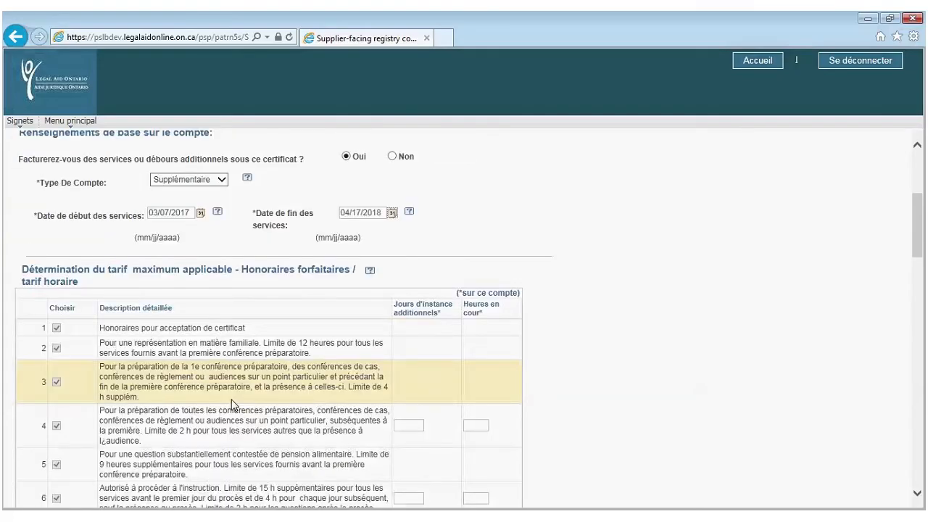
{"action": "scroll", "coordinate": [234, 404], "scroll_direction": "down", "scroll_amount": 3}
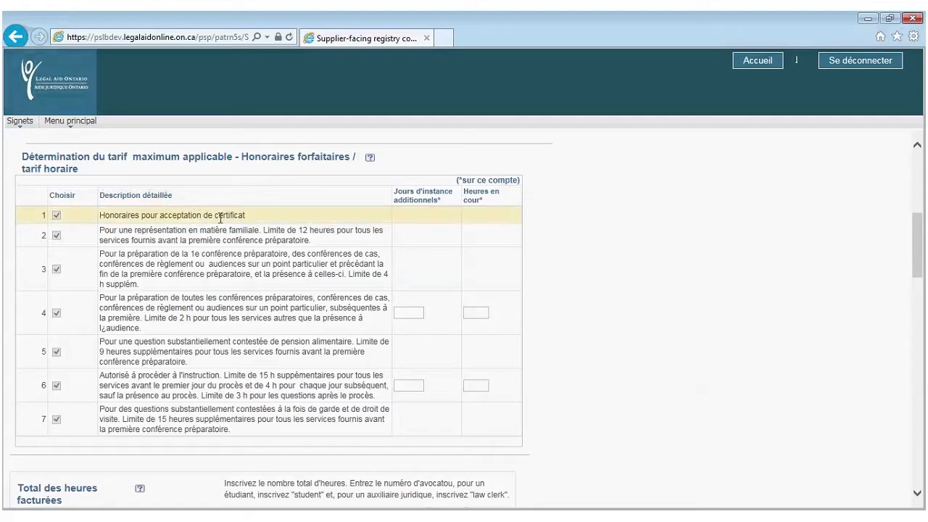
{"action": "left_click", "coordinate": [753, 60]}
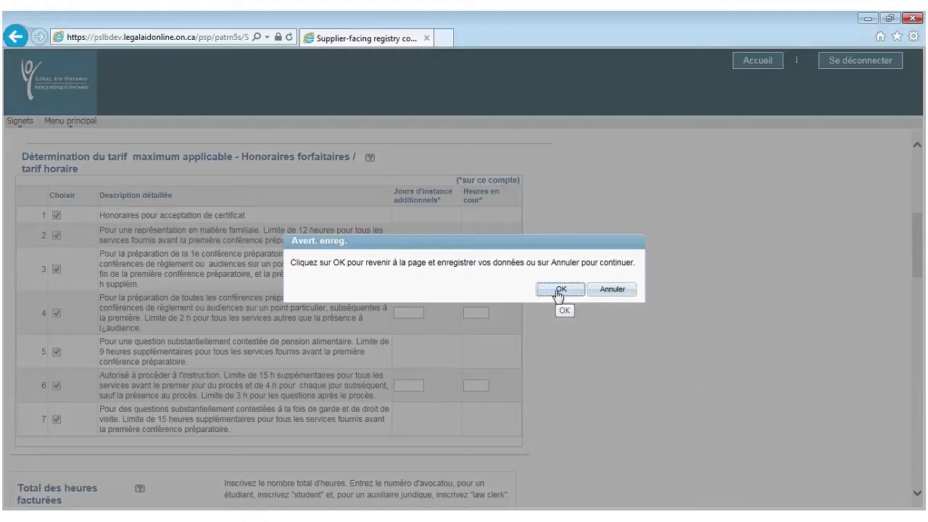
{"action": "left_click", "coordinate": [559, 289]}
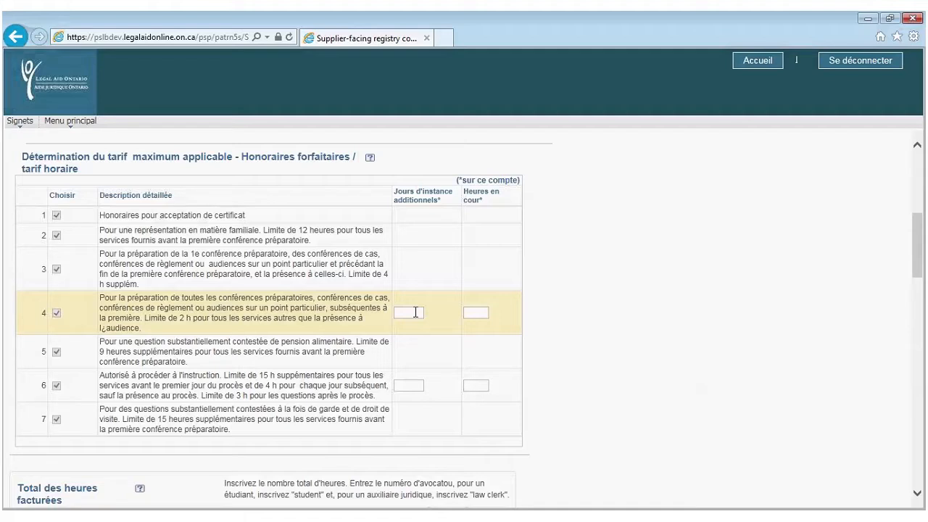
Select row 4's Jours d'instance additionnels field to record extra trial days
{"action": "left_click", "coordinate": [414, 311]}
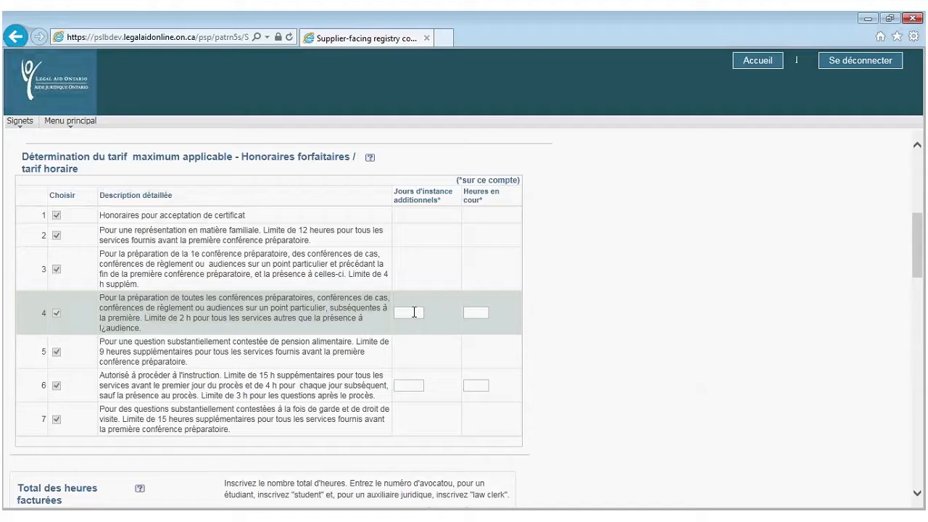
Enter 1 additional trial day for row 4 and acknowledge the court-attendance message
{"action": "type", "text": "1"}
{"action": "left_click", "coordinate": [480, 315]}
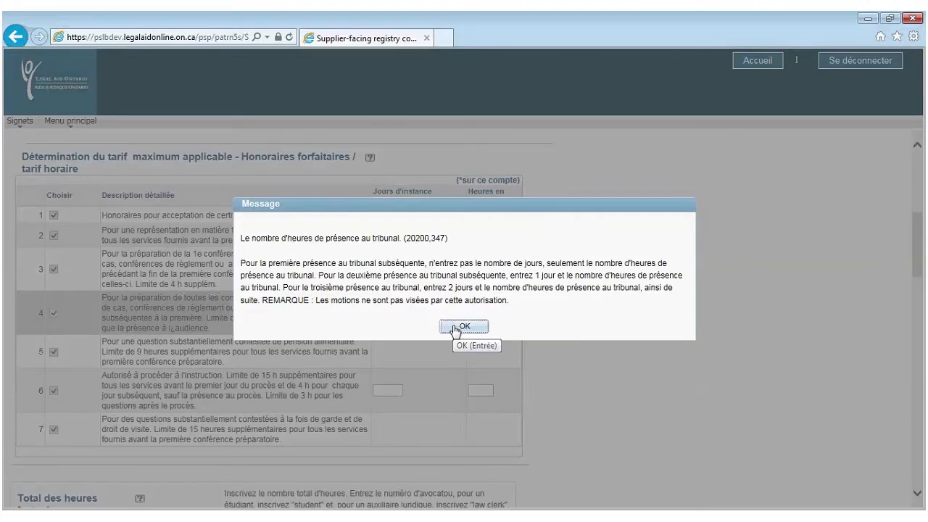
{"action": "left_click", "coordinate": [464, 327]}
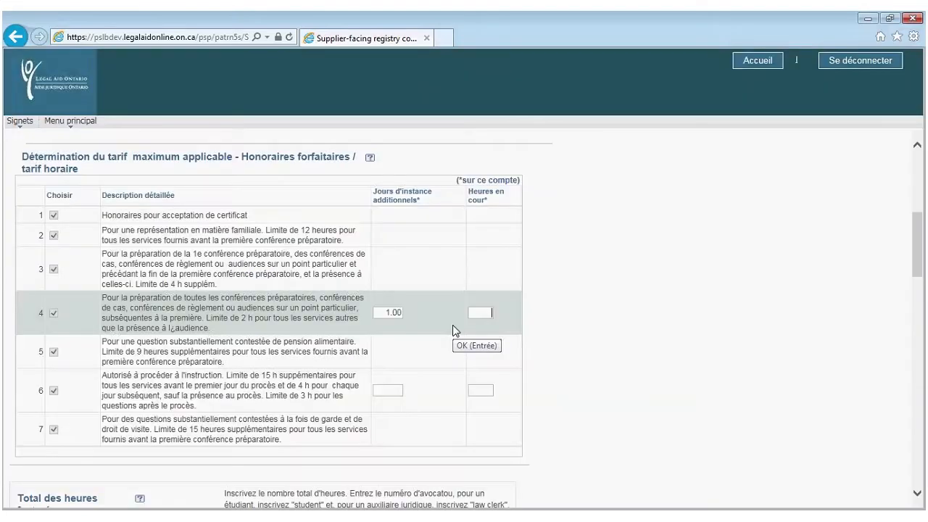
Enter 2.5 in row 4's Heures en cour field
{"action": "type", "text": "2.5"}
Add a second lawyer row with the pasted lawyer number and calculate 40.00 total hours (30 + 10)
{"action": "scroll", "coordinate": [427, 297], "scroll_direction": "down", "scroll_amount": 1}
{"action": "scroll", "coordinate": [418, 292], "scroll_direction": "down", "scroll_amount": 1}
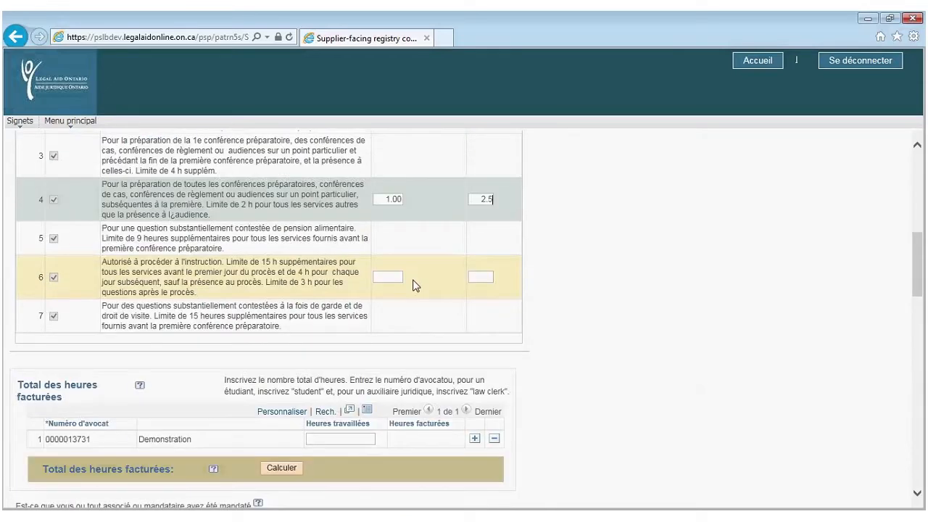
{"action": "scroll", "coordinate": [413, 285], "scroll_direction": "down", "scroll_amount": 2}
{"action": "scroll", "coordinate": [411, 281], "scroll_direction": "down", "scroll_amount": 2}
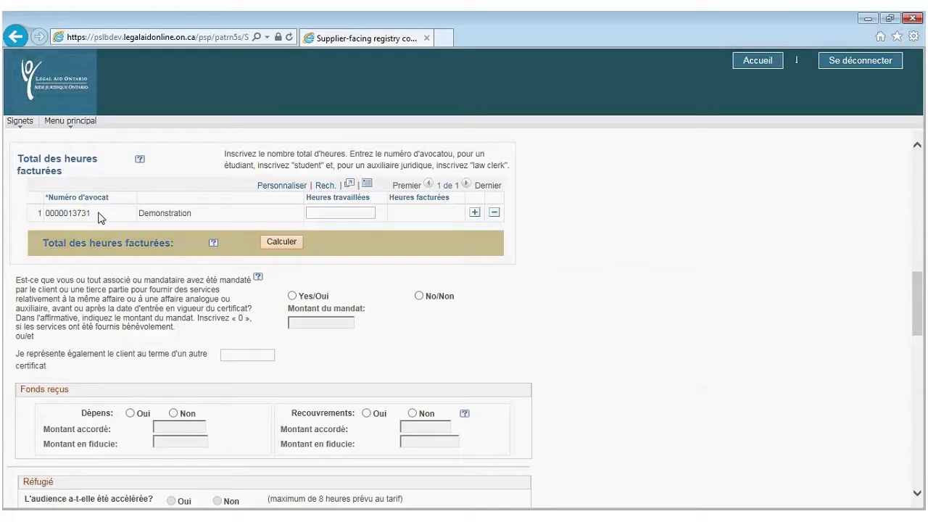
{"action": "left_click", "coordinate": [475, 212]}
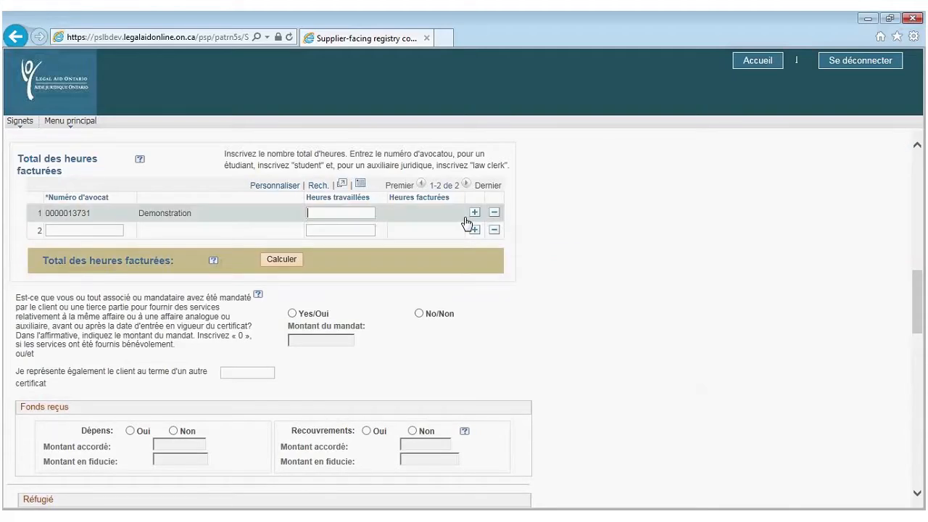
{"action": "left_click", "coordinate": [62, 231]}
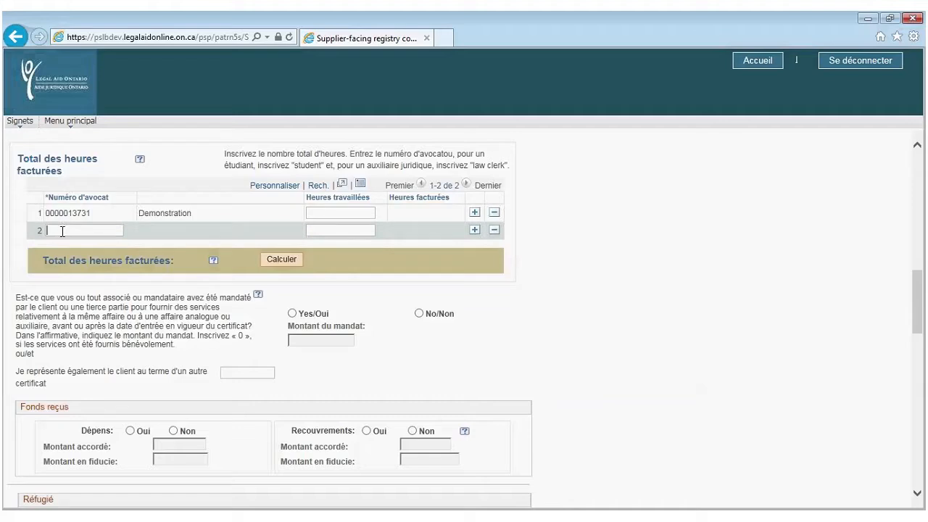
{"action": "left_click", "coordinate": [287, 262]}
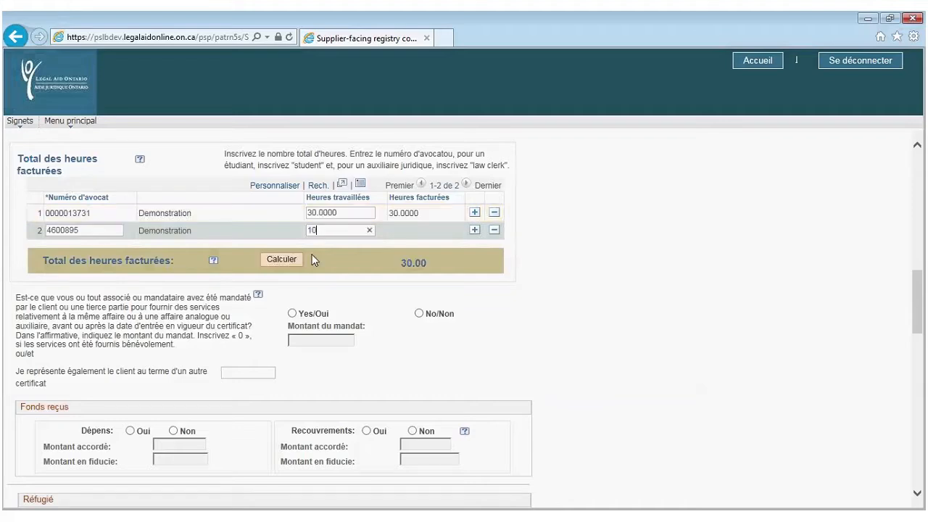
{"action": "left_click", "coordinate": [293, 260]}
Answer Yes to the private mandate question, dismiss its notice, and enter 0 as Montant du mandat
{"action": "scroll", "coordinate": [295, 261], "scroll_direction": "down", "scroll_amount": 1}
{"action": "scroll", "coordinate": [295, 261], "scroll_direction": "down", "scroll_amount": 1}
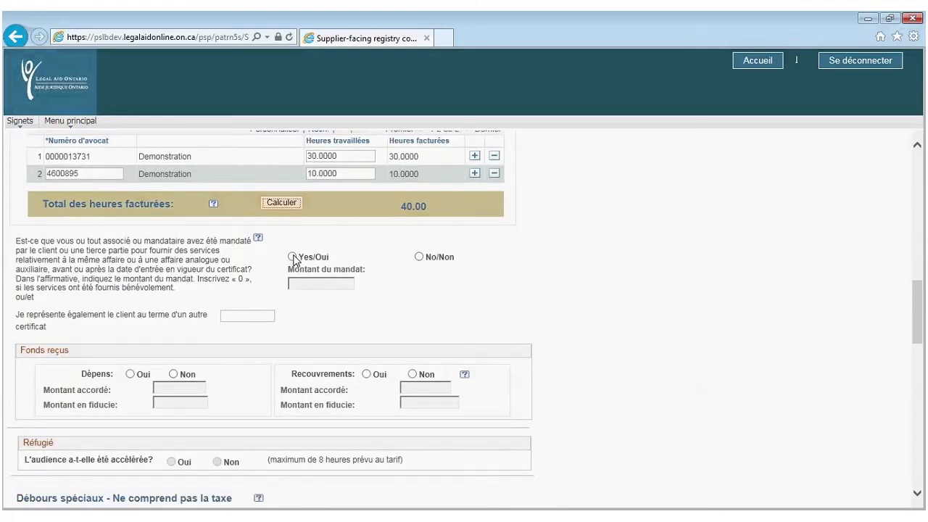
{"action": "scroll", "coordinate": [295, 261], "scroll_direction": "down", "scroll_amount": 2}
{"action": "scroll", "coordinate": [295, 261], "scroll_direction": "down", "scroll_amount": 2}
{"action": "scroll", "coordinate": [296, 261], "scroll_direction": "up", "scroll_amount": 2}
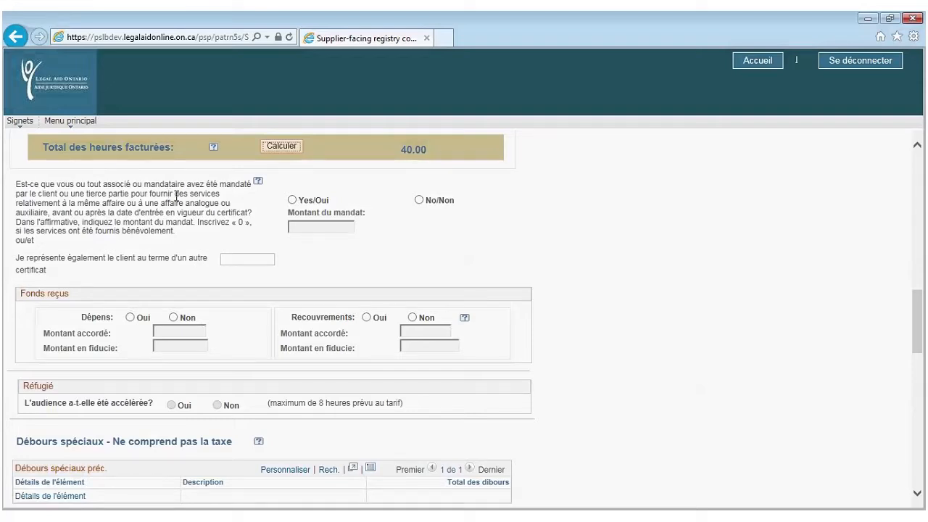
{"action": "left_click", "coordinate": [293, 201]}
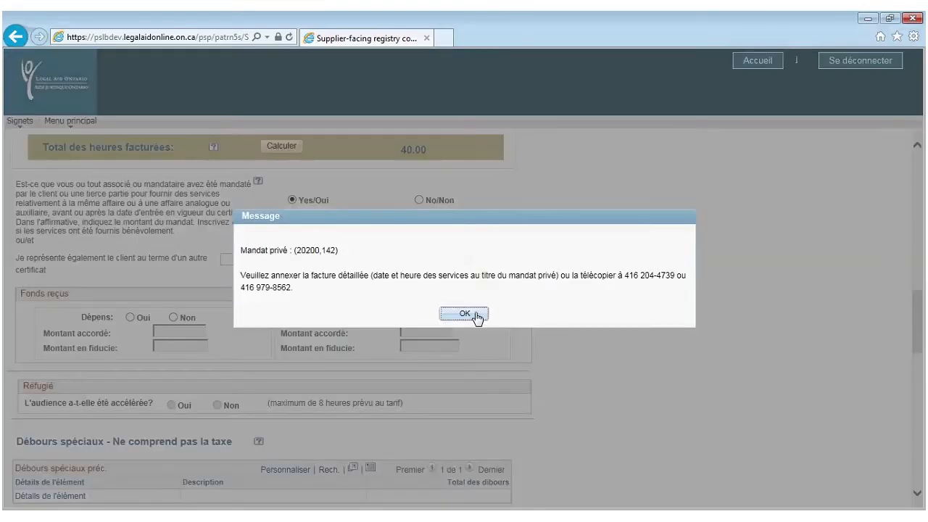
{"action": "left_click", "coordinate": [469, 313]}
{"action": "left_click", "coordinate": [303, 228]}
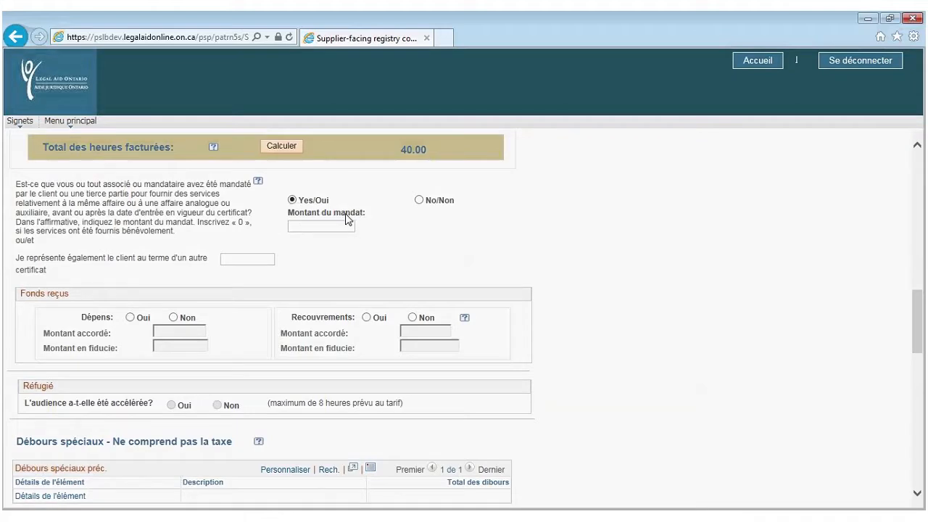
{"action": "type", "text": "0"}
{"action": "left_click", "coordinate": [258, 182]}
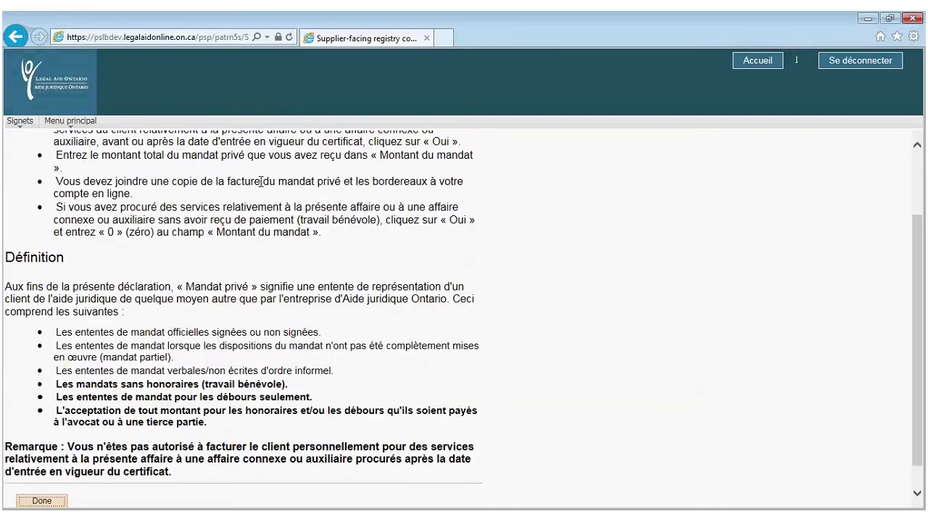
{"action": "scroll", "coordinate": [225, 245], "scroll_direction": "down", "scroll_amount": 1}
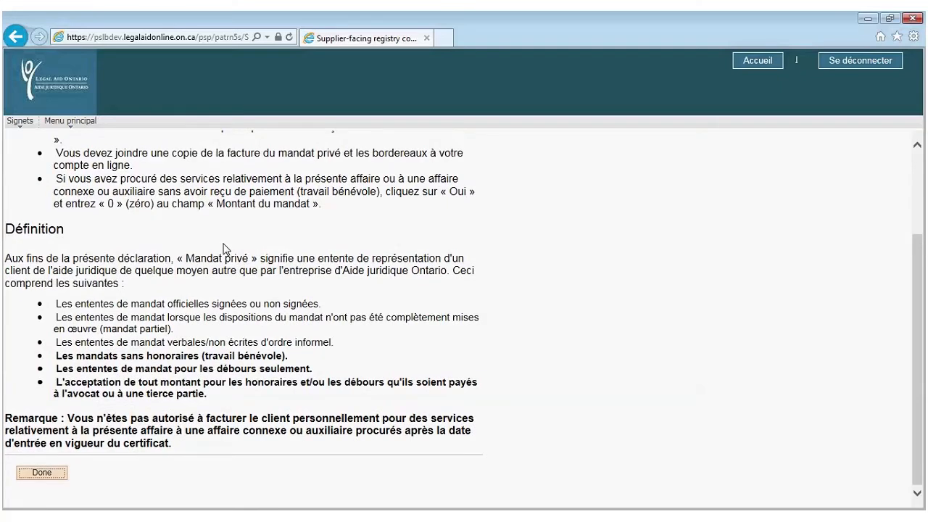
{"action": "left_click", "coordinate": [41, 474]}
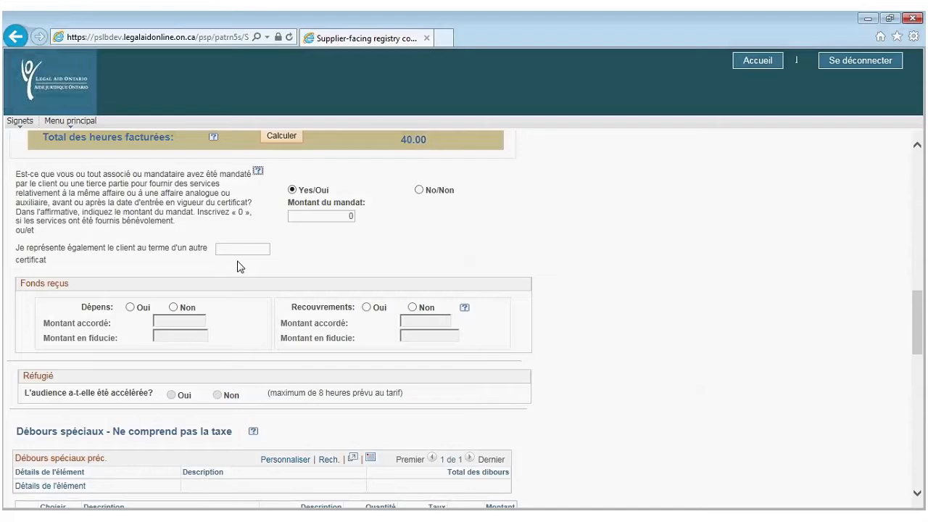
Answer Oui for Dépens under Fonds reçus
{"action": "scroll", "coordinate": [240, 267], "scroll_direction": "down", "scroll_amount": 1}
{"action": "scroll", "coordinate": [240, 266], "scroll_direction": "down", "scroll_amount": 1}
{"action": "scroll", "coordinate": [240, 267], "scroll_direction": "down", "scroll_amount": 1}
{"action": "scroll", "coordinate": [240, 267], "scroll_direction": "down", "scroll_amount": 1}
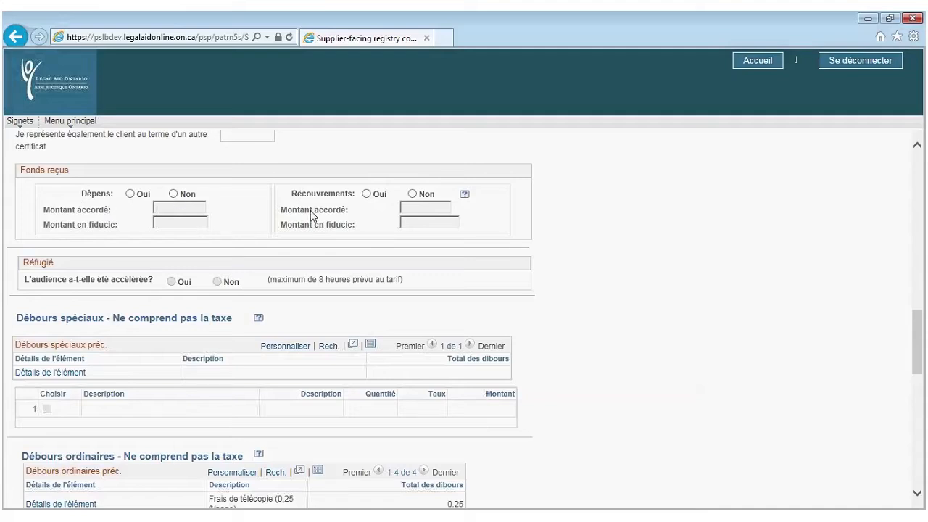
{"action": "left_click", "coordinate": [131, 194]}
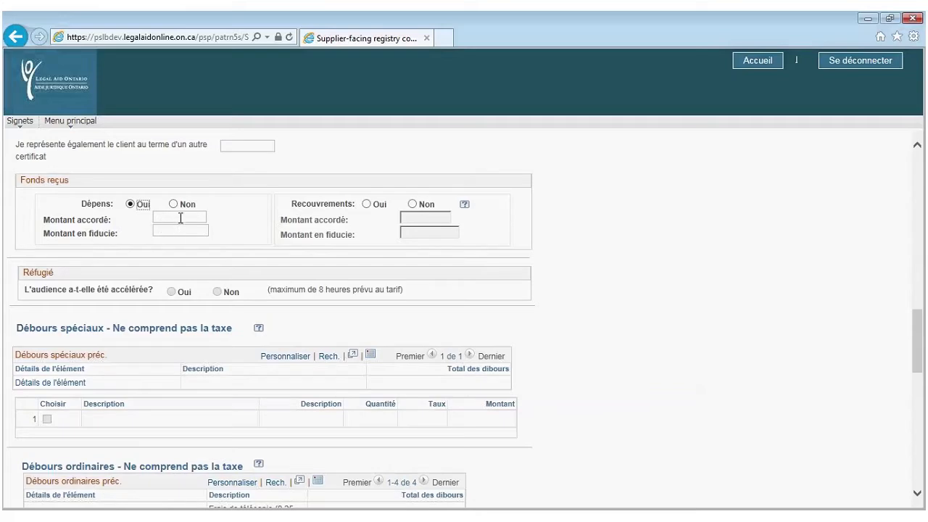
Enter 2000 in both the Dépens Montant accordé and Montant en fiducie fields
{"action": "left_click", "coordinate": [179, 218]}
{"action": "type", "text": "2000"}
{"action": "left_click", "coordinate": [174, 227]}
{"action": "type", "text": "2000"}
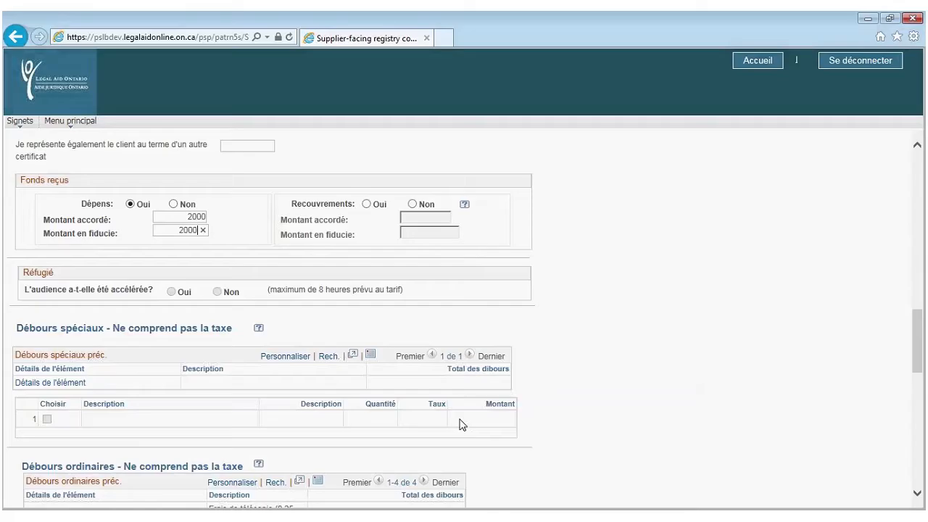
Sort the Débours ordinaires préc. grid by the Détails de l'élément column
{"action": "scroll", "coordinate": [459, 425], "scroll_direction": "down", "scroll_amount": 4}
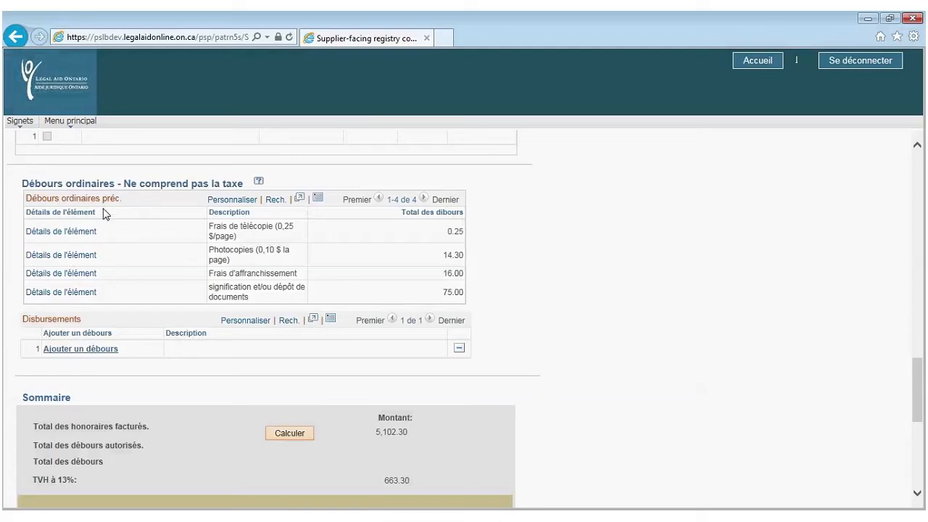
{"action": "left_click", "coordinate": [73, 212]}
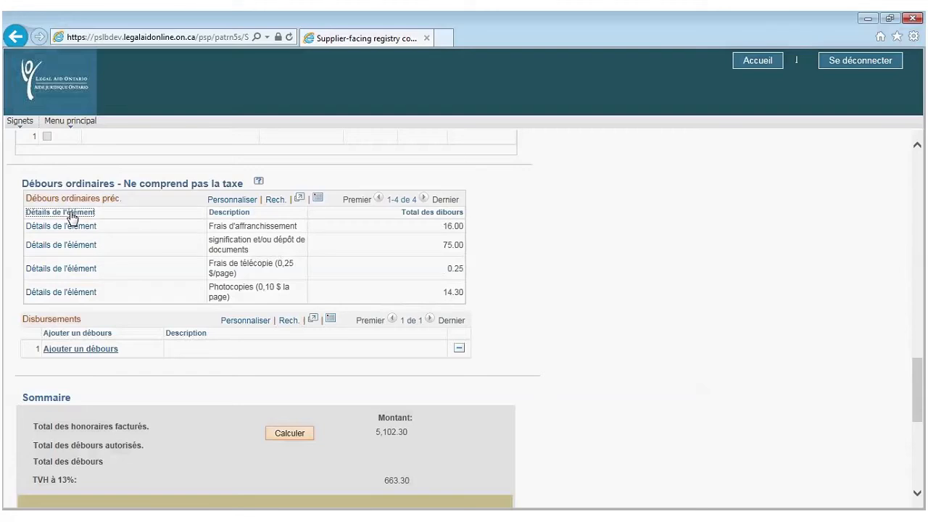
Check client property evaluation, courier fees, Interprète I and linguistic interpreter in the new disbursement list
{"action": "left_click", "coordinate": [81, 352]}
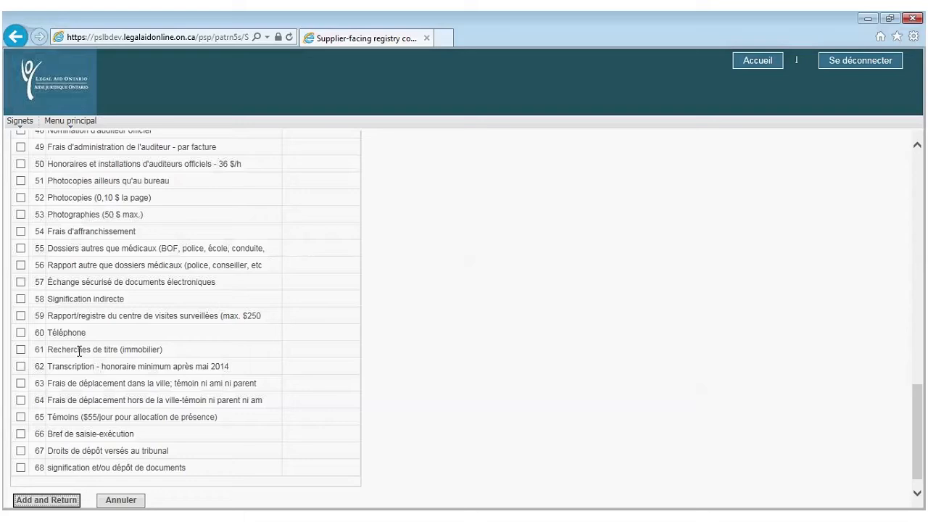
{"action": "scroll", "coordinate": [79, 351], "scroll_direction": "up", "scroll_amount": 5}
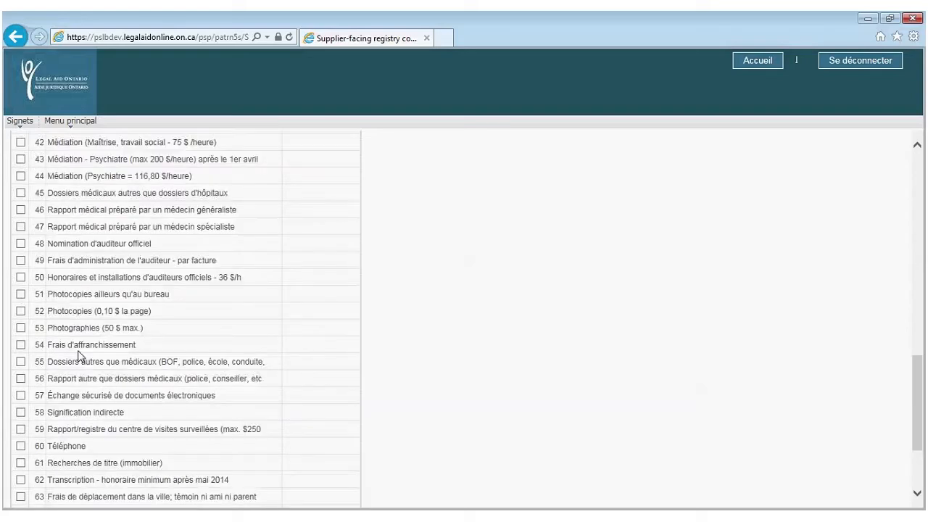
{"action": "scroll", "coordinate": [73, 344], "scroll_direction": "up", "scroll_amount": 4}
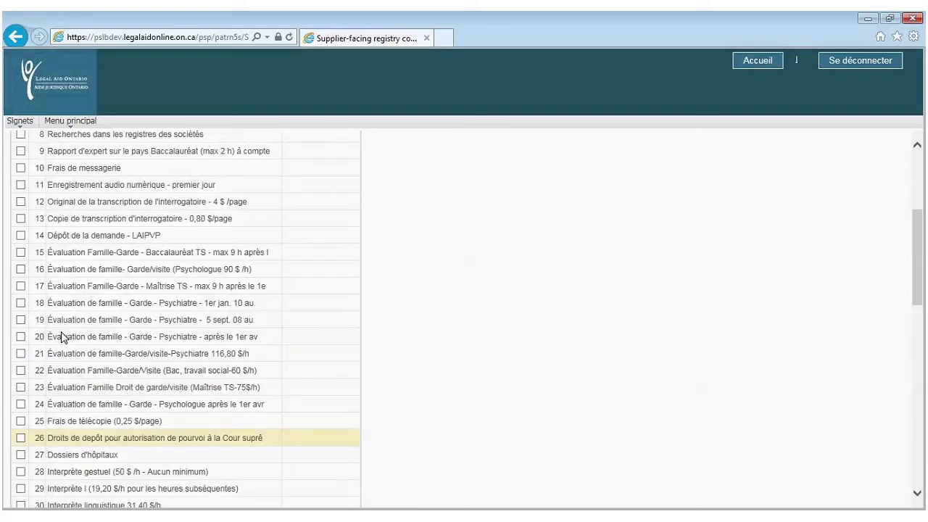
{"action": "scroll", "coordinate": [61, 337], "scroll_direction": "up", "scroll_amount": 2}
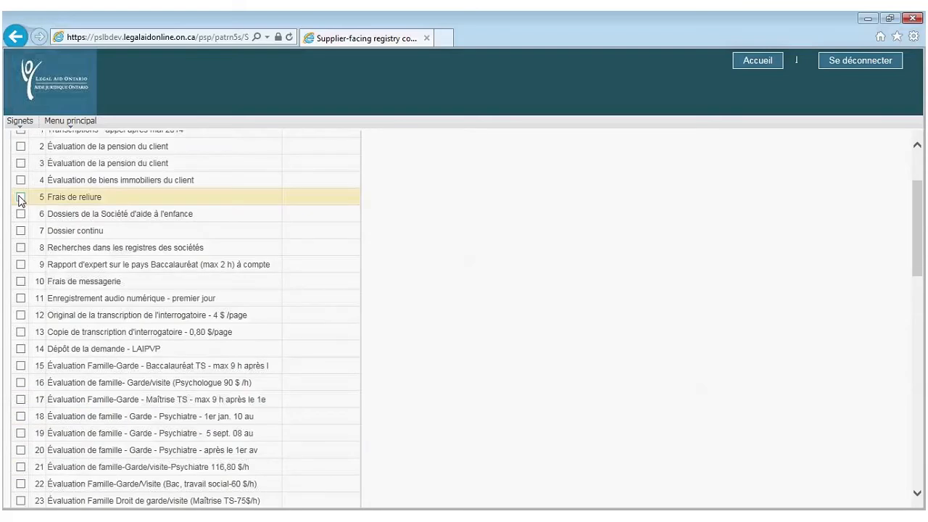
{"action": "left_click", "coordinate": [20, 179]}
{"action": "scroll", "coordinate": [58, 281], "scroll_direction": "down", "scroll_amount": 3}
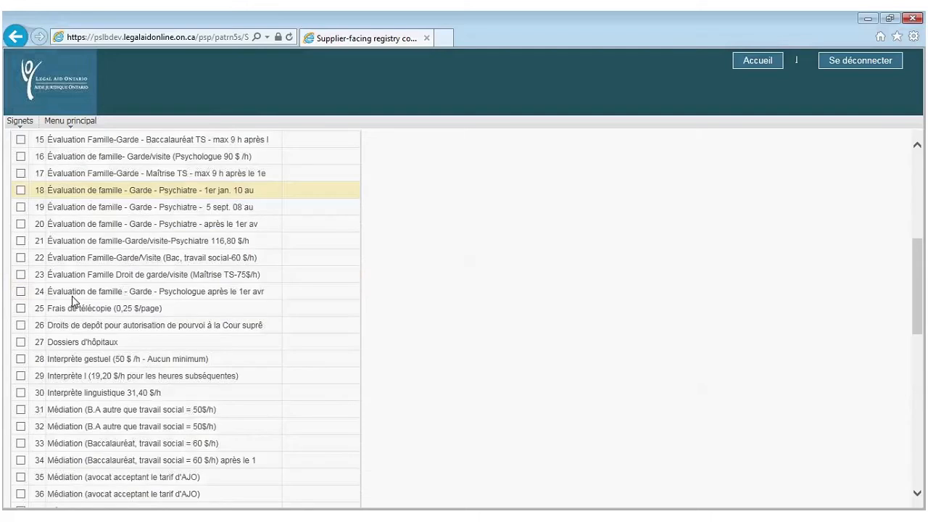
{"action": "left_click", "coordinate": [20, 392]}
{"action": "left_click", "coordinate": [20, 375]}
{"action": "scroll", "coordinate": [55, 290], "scroll_direction": "up", "scroll_amount": 2}
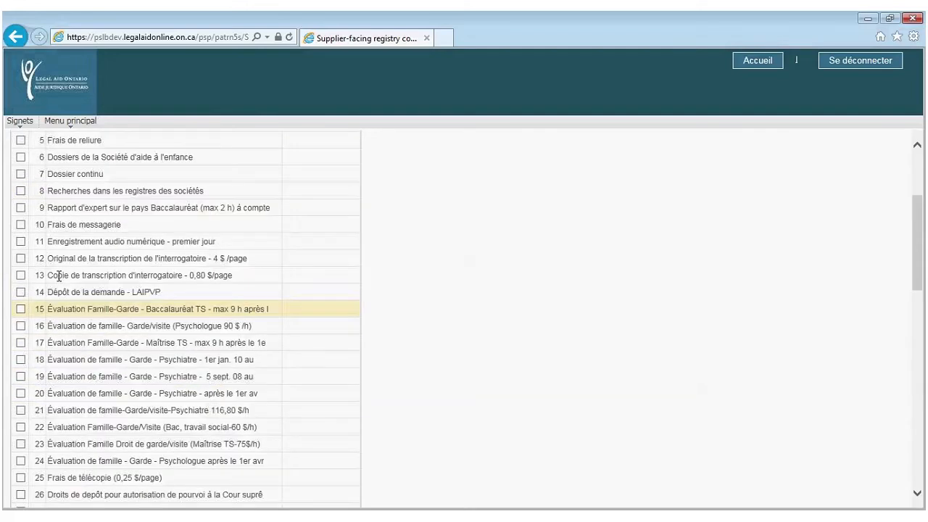
{"action": "left_click", "coordinate": [21, 225]}
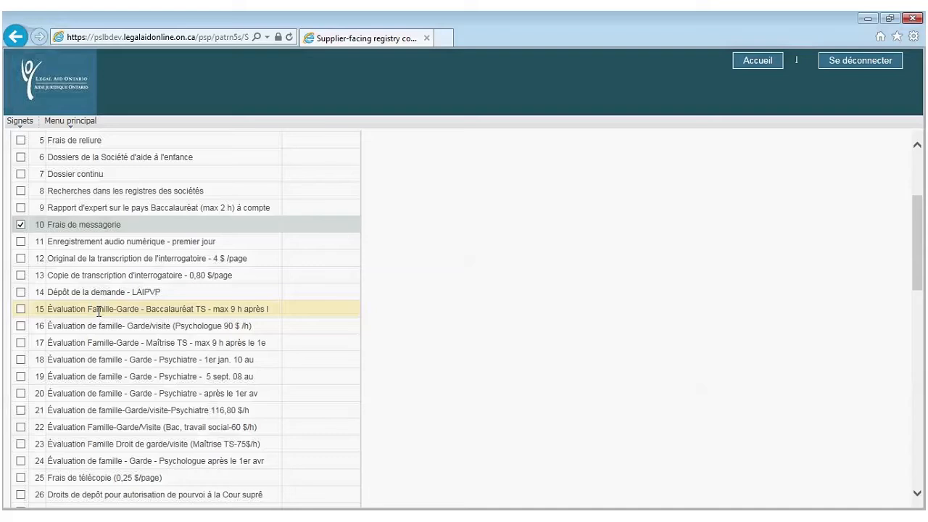
{"action": "scroll", "coordinate": [98, 311], "scroll_direction": "down", "scroll_amount": 3}
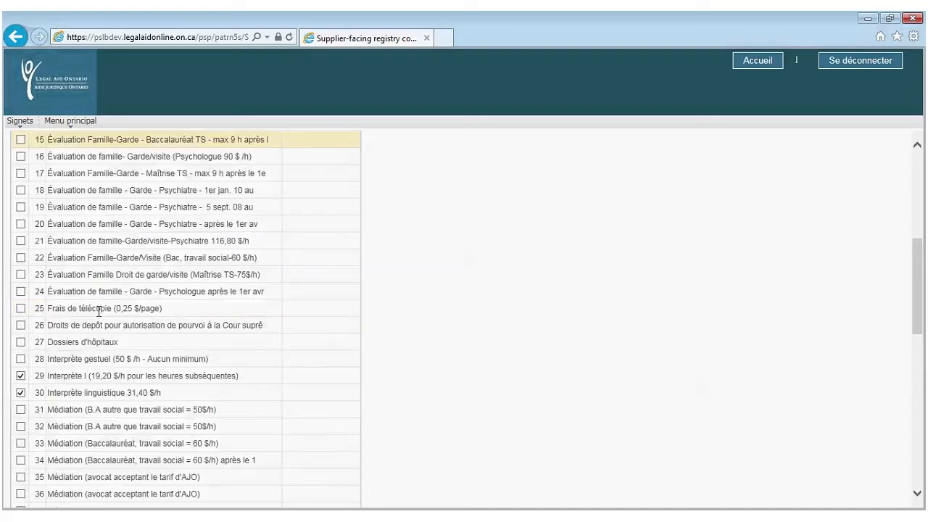
{"action": "scroll", "coordinate": [98, 311], "scroll_direction": "down", "scroll_amount": 5}
{"action": "scroll", "coordinate": [91, 311], "scroll_direction": "down", "scroll_amount": 5}
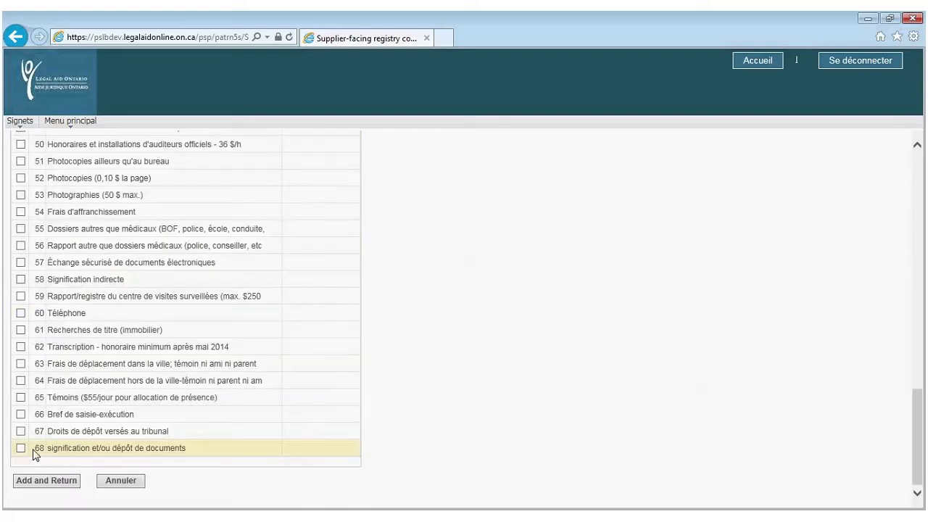
Add the four checked disbursement types to the account's Débours list
{"action": "left_click", "coordinate": [46, 480]}
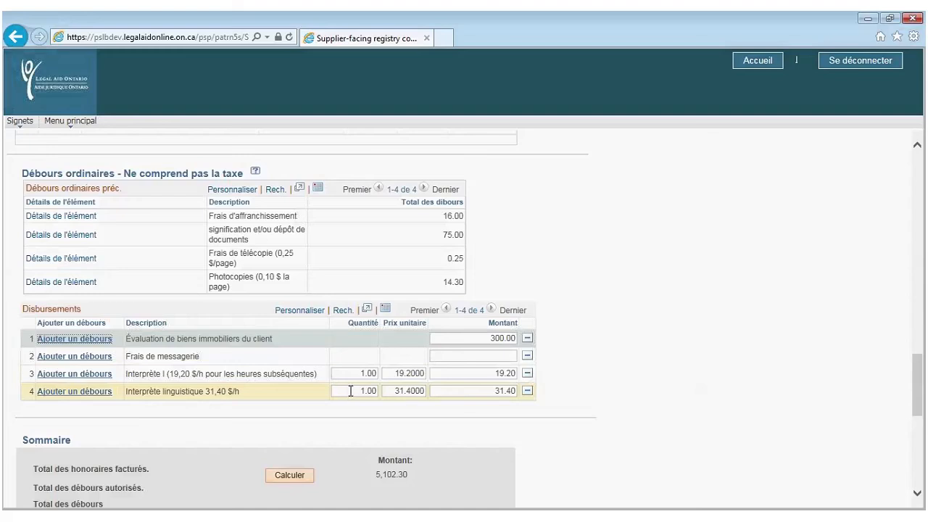
Set the linguistic interpreter quantity to 2 and Interprète I to 4, then recalculate
{"action": "left_click_drag", "start_coordinate": [351, 391], "coordinate": [379, 391]}
{"action": "type", "text": "2"}
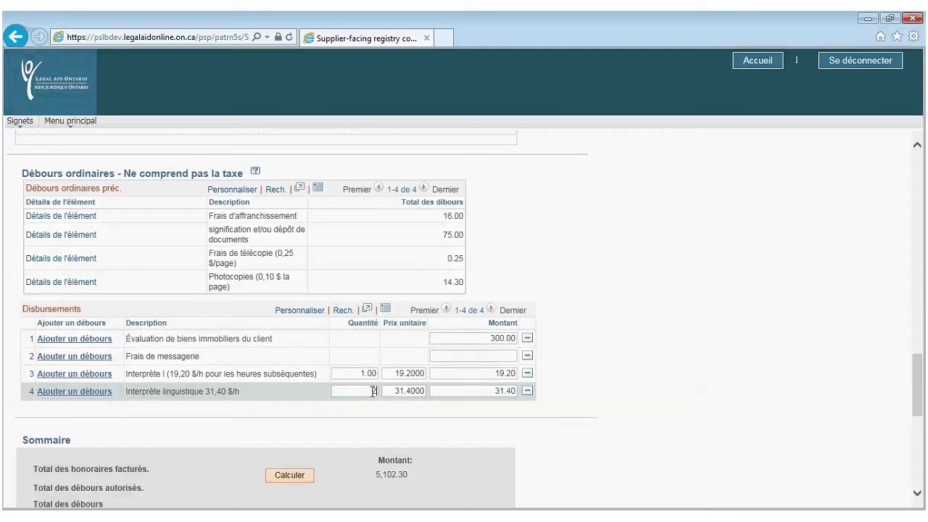
{"action": "key", "text": "Tab"}
{"action": "type", "text": "4"}
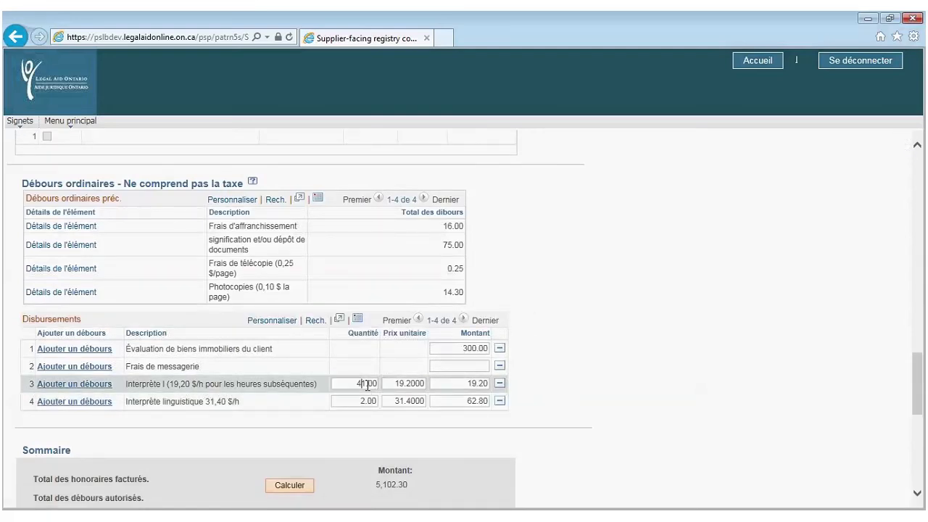
{"action": "key", "text": "Delete"}
{"action": "key", "text": "Delete"}
{"action": "key", "text": "Delete"}
{"action": "key", "text": "Delete"}
{"action": "left_click", "coordinate": [281, 490]}
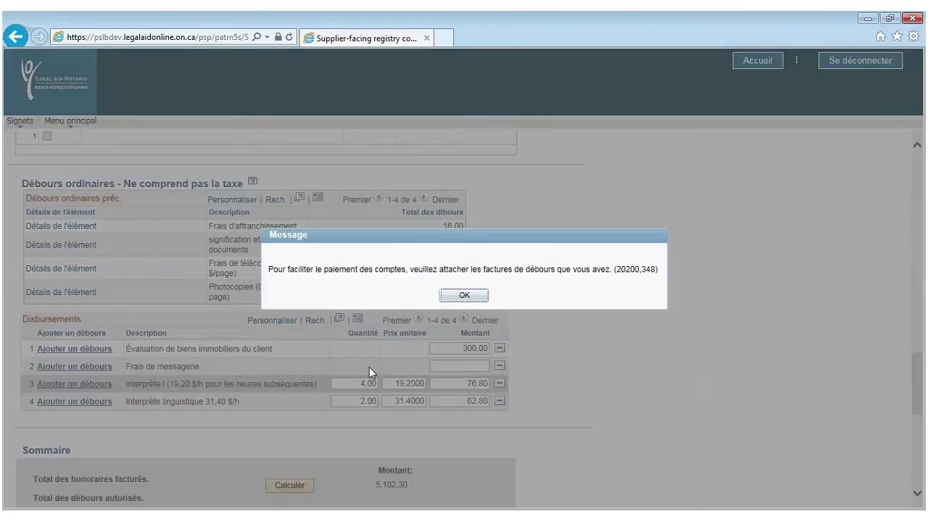
Enter 50.00 as the courier fees amount
{"action": "left_click", "coordinate": [451, 295]}
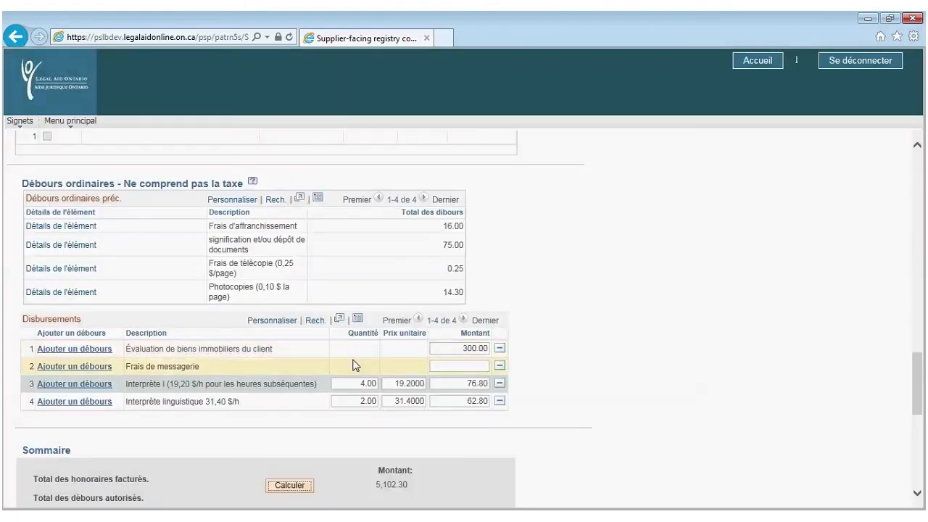
{"action": "left_click", "coordinate": [456, 366]}
{"action": "type", "text": "50.00"}
Recalculate and review the summary: 489.60 disbursements, 726.95 HST, 6,318.84 total billed
{"action": "left_click", "coordinate": [296, 485]}
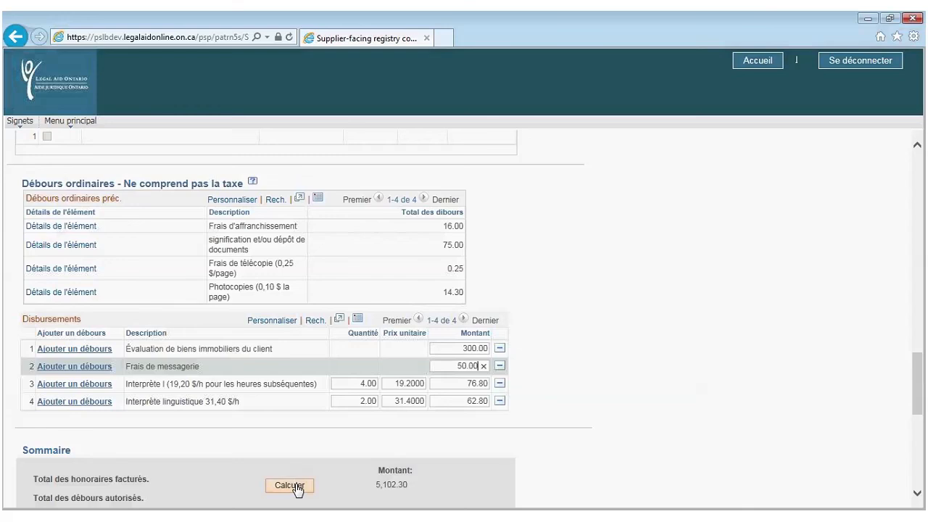
{"action": "left_click", "coordinate": [296, 486]}
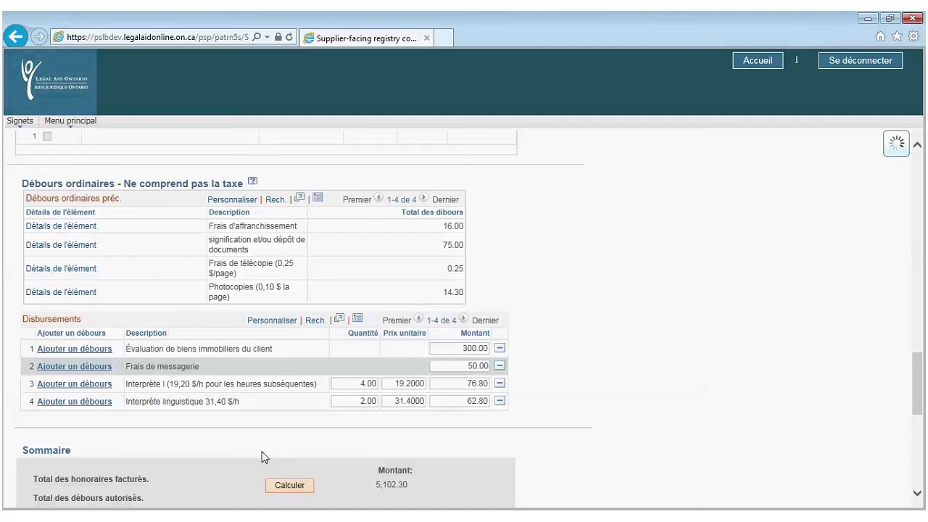
{"action": "scroll", "coordinate": [262, 456], "scroll_direction": "down", "scroll_amount": 1}
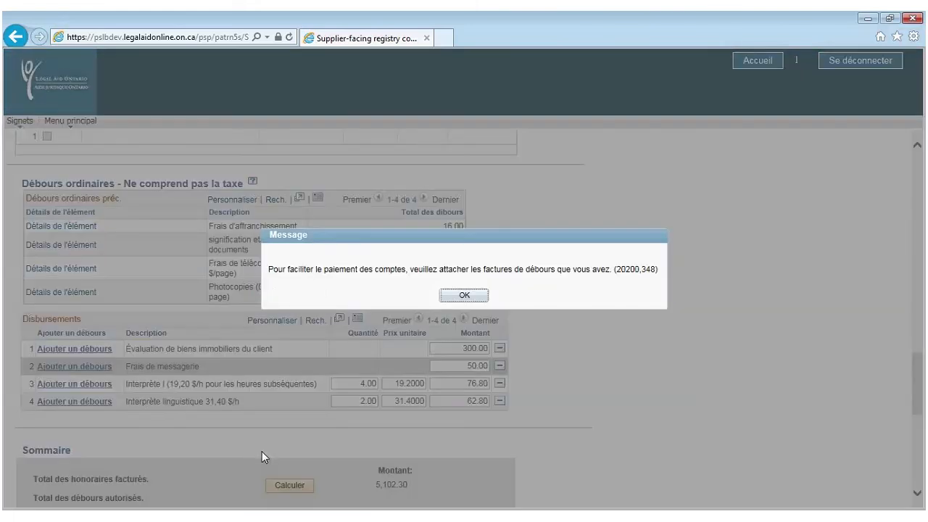
{"action": "left_click", "coordinate": [464, 295]}
{"action": "scroll", "coordinate": [264, 302], "scroll_direction": "down", "scroll_amount": 1}
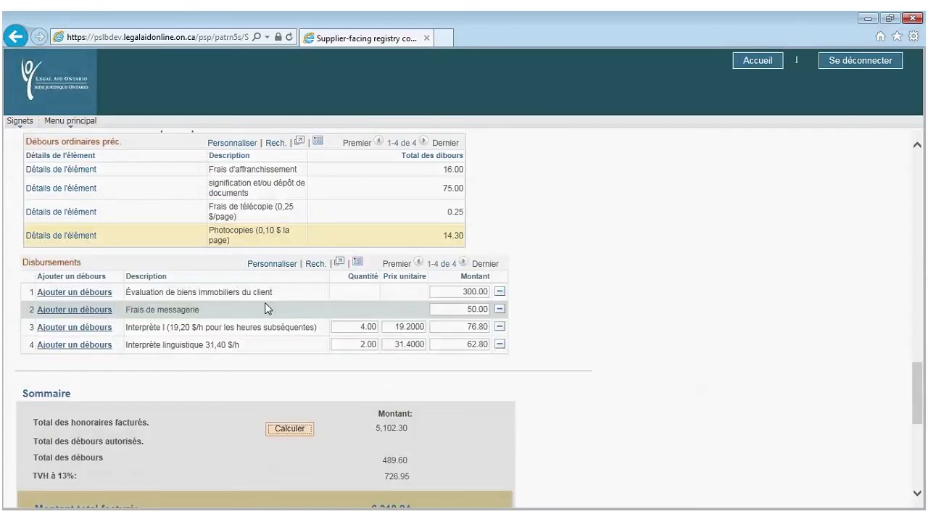
{"action": "scroll", "coordinate": [265, 310], "scroll_direction": "down", "scroll_amount": 1}
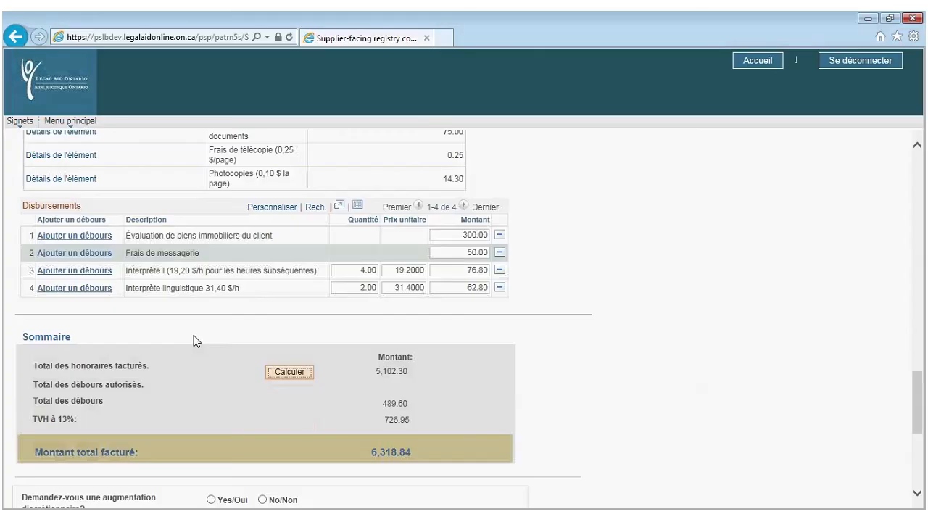
{"action": "scroll", "coordinate": [193, 341], "scroll_direction": "down", "scroll_amount": 2}
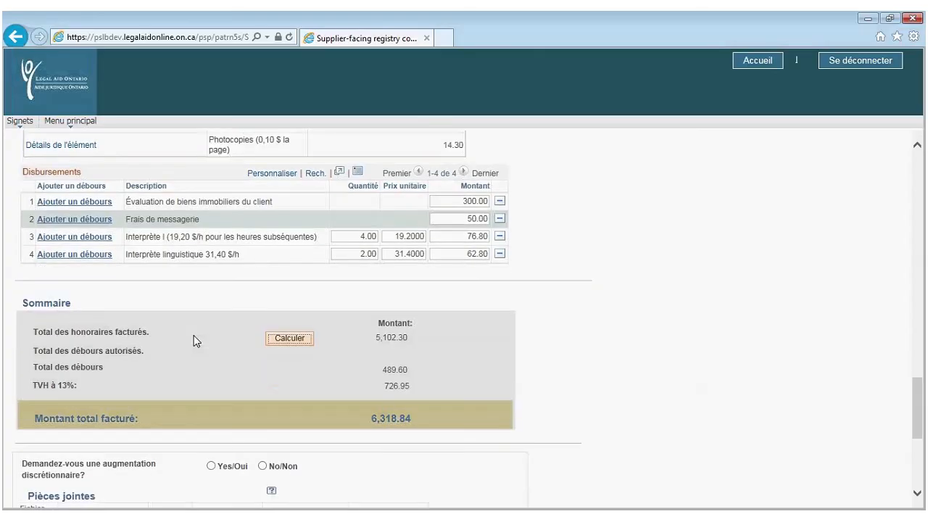
{"action": "scroll", "coordinate": [194, 341], "scroll_direction": "down", "scroll_amount": 4}
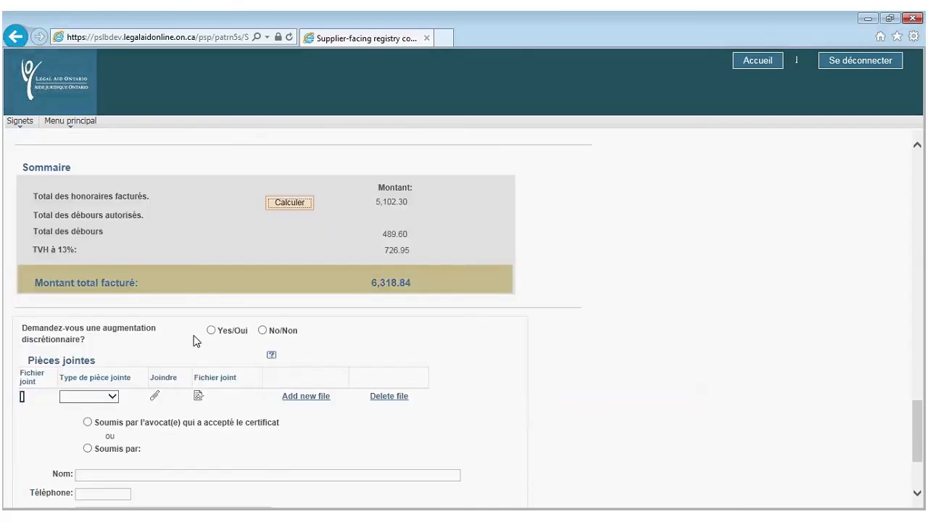
Answer Oui to the discretionary increase question and acknowledge the justification notice
{"action": "left_click", "coordinate": [211, 330]}
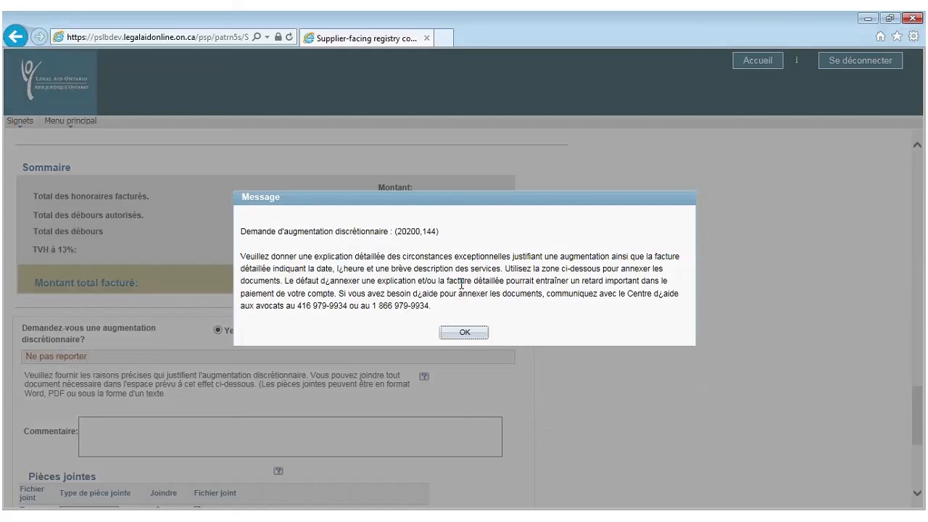
{"action": "left_click", "coordinate": [471, 340]}
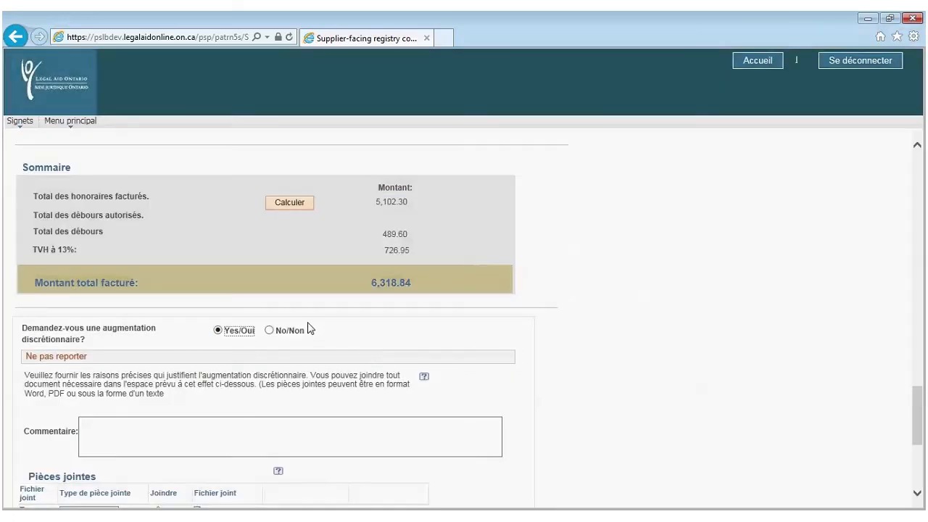
{"action": "scroll", "coordinate": [368, 348], "scroll_direction": "down", "scroll_amount": 4}
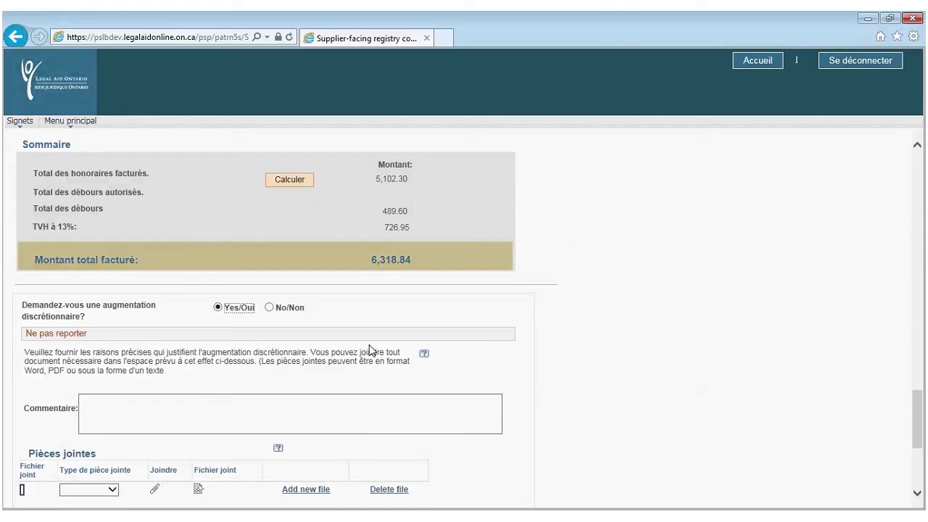
Set the attachment type to Bordereaux and mark the account as submitted by another person
{"action": "scroll", "coordinate": [370, 351], "scroll_direction": "down", "scroll_amount": 3}
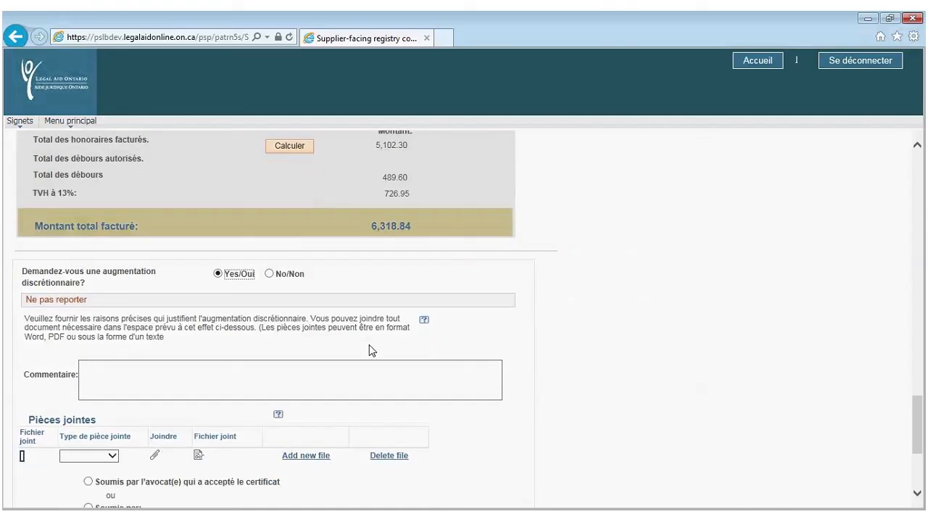
{"action": "scroll", "coordinate": [369, 350], "scroll_direction": "down", "scroll_amount": 2}
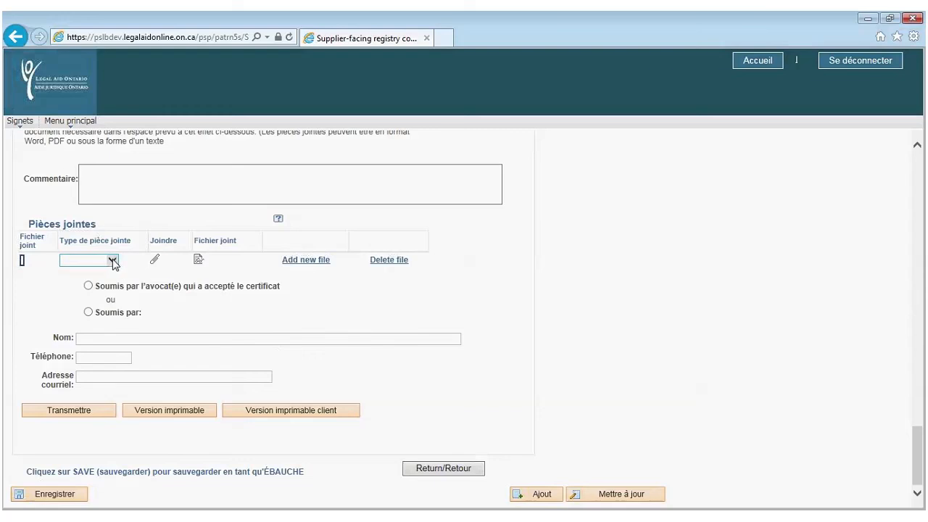
{"action": "left_click", "coordinate": [113, 261]}
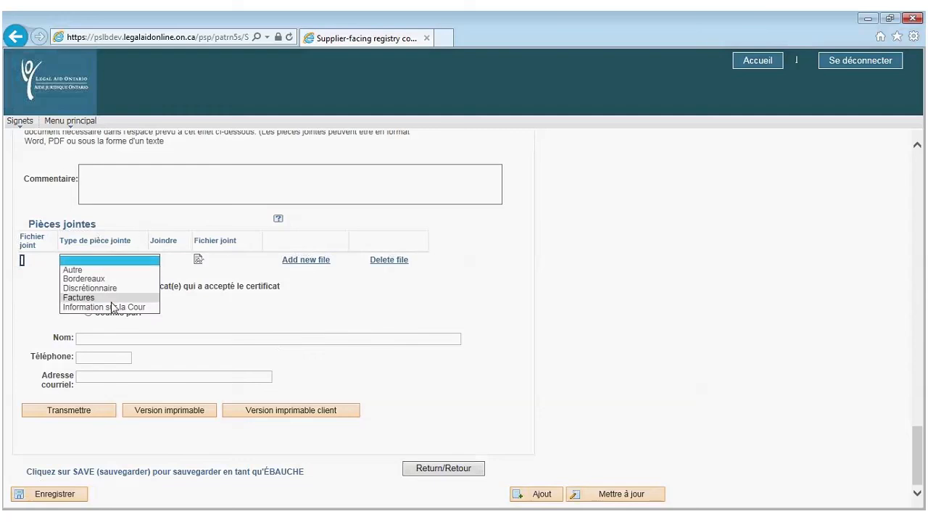
{"action": "left_click", "coordinate": [113, 279]}
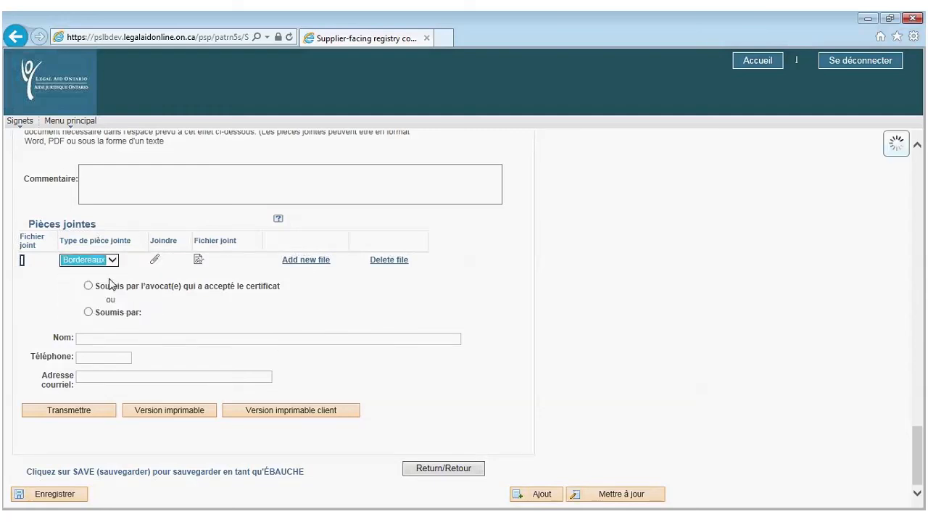
{"action": "left_click", "coordinate": [158, 261]}
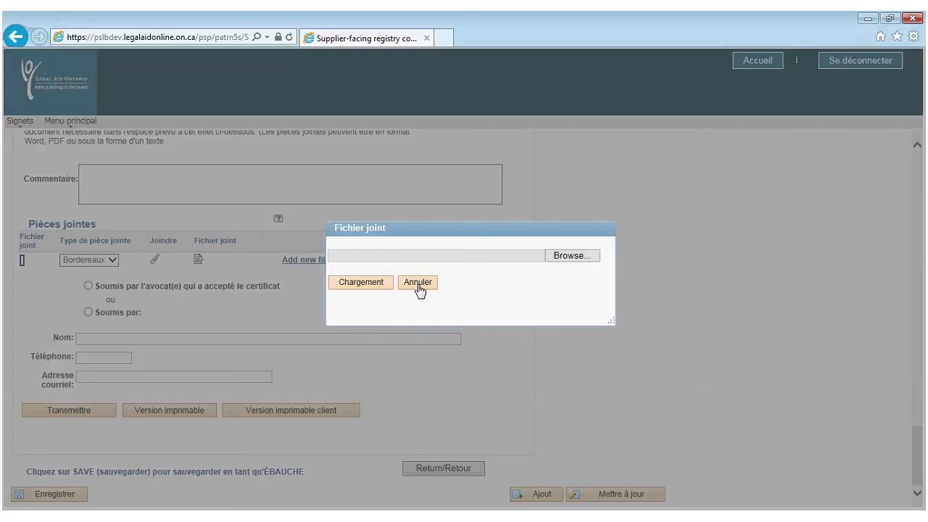
{"action": "left_click", "coordinate": [360, 286]}
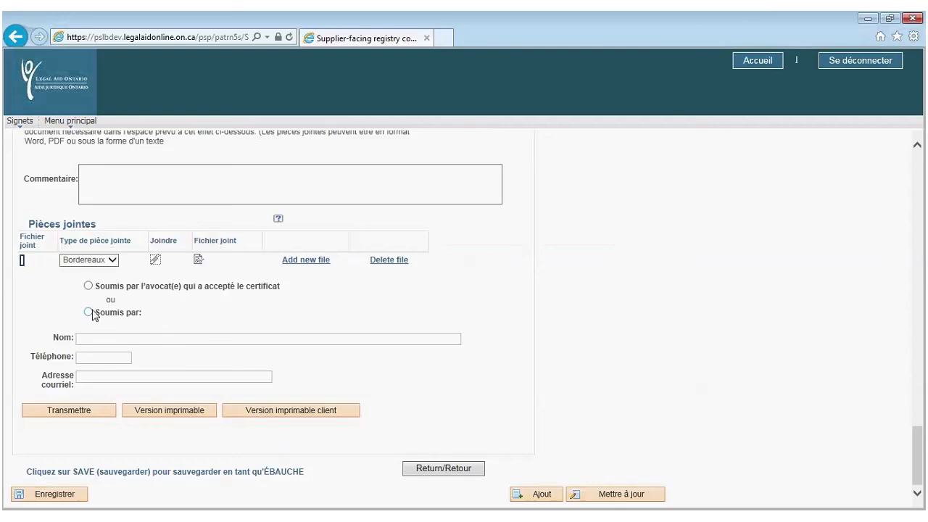
{"action": "left_click", "coordinate": [89, 286]}
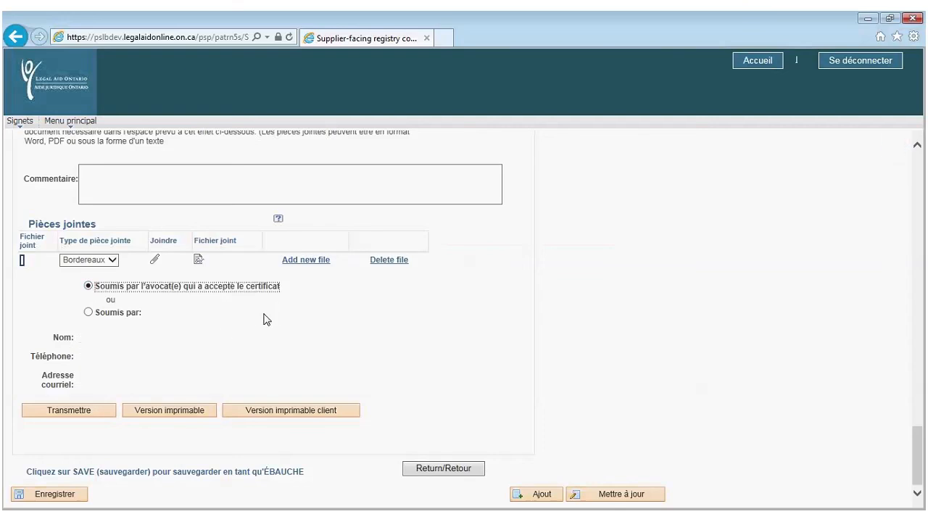
{"action": "left_click", "coordinate": [89, 313]}
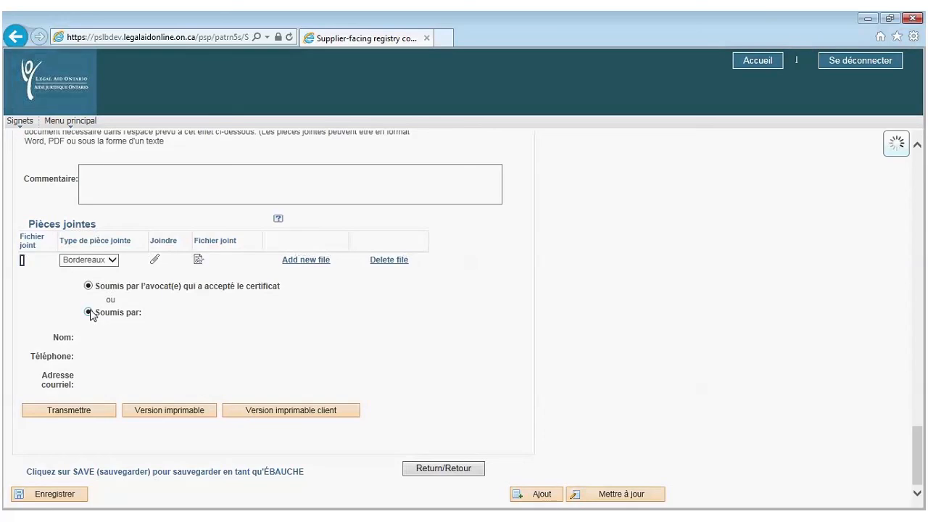